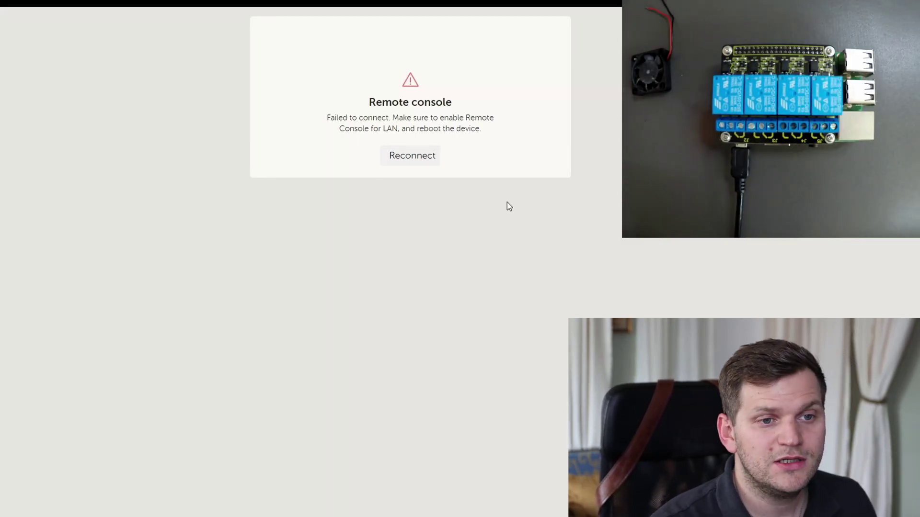
# Step: Reconnect to the Venus OS device, open Settings and step through the first entries
pyautogui.click(417, 158)
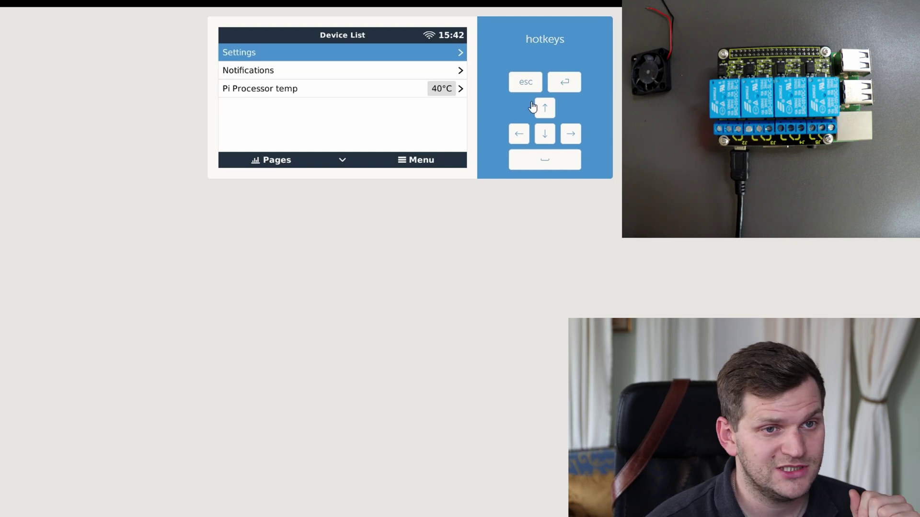
pyautogui.click(442, 57)
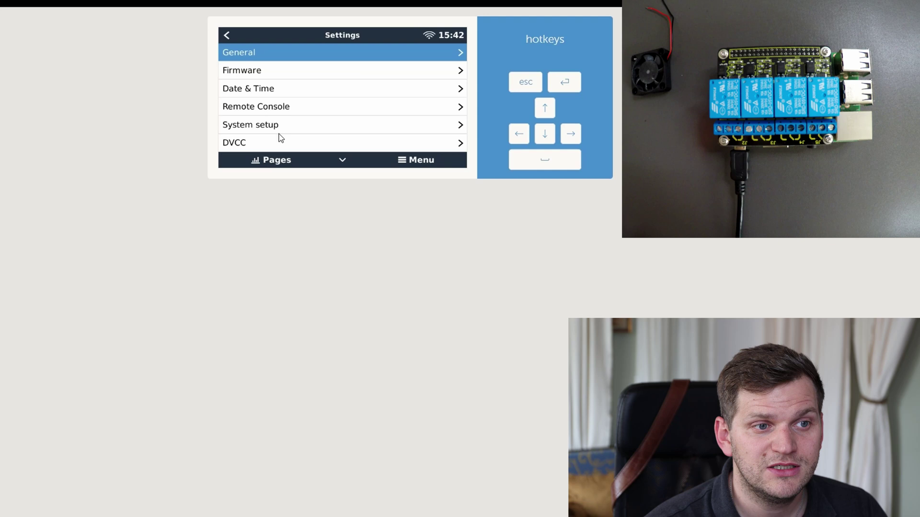
pyautogui.click(547, 137)
pyautogui.click(547, 138)
pyautogui.click(546, 138)
pyautogui.click(547, 137)
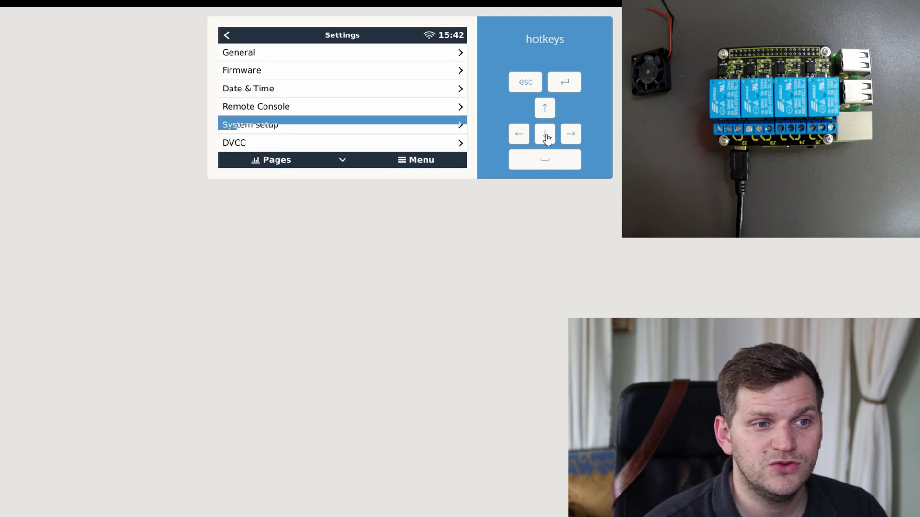
pyautogui.click(547, 138)
pyautogui.click(547, 138)
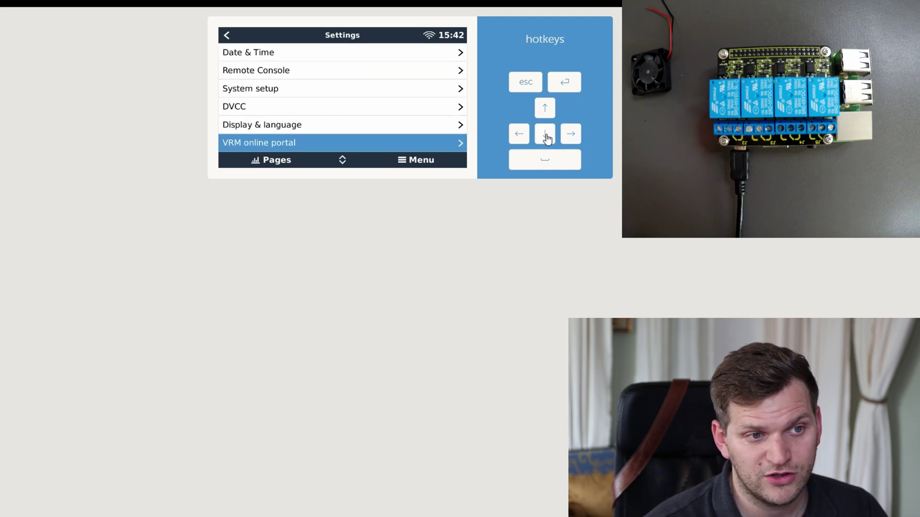
# Step: Move further down the Settings list, then back up to the Wi-Fi entry
pyautogui.click(547, 137)
pyautogui.click(546, 137)
pyautogui.click(547, 137)
pyautogui.click(546, 137)
pyautogui.click(546, 137)
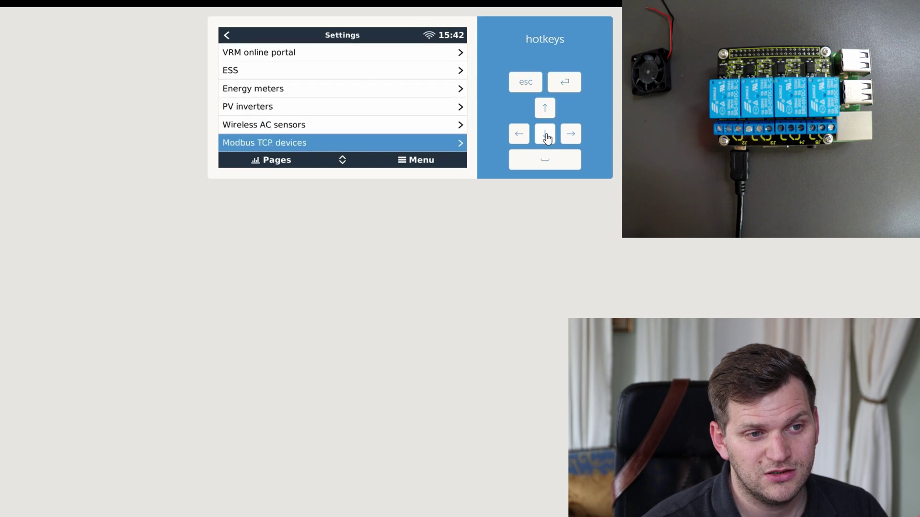
pyautogui.click(546, 137)
pyautogui.click(547, 137)
pyautogui.click(547, 138)
pyautogui.click(547, 137)
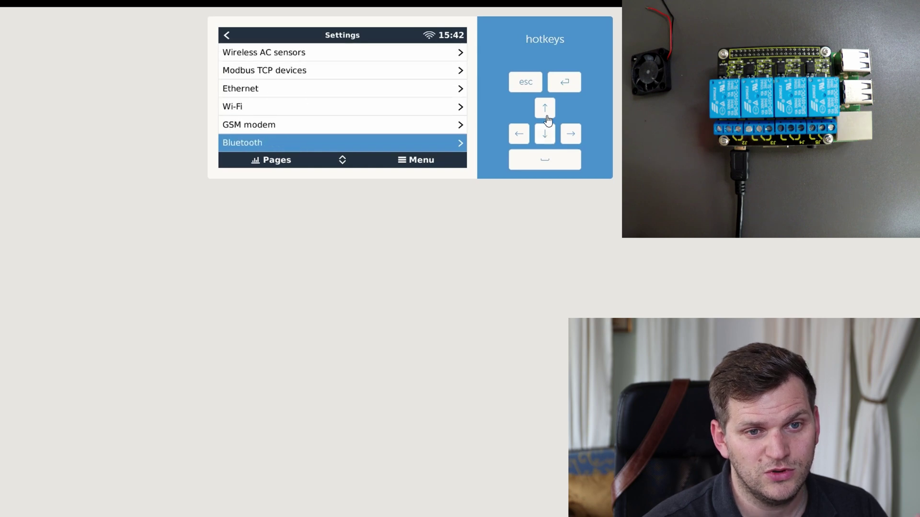
pyautogui.click(547, 112)
pyautogui.click(547, 112)
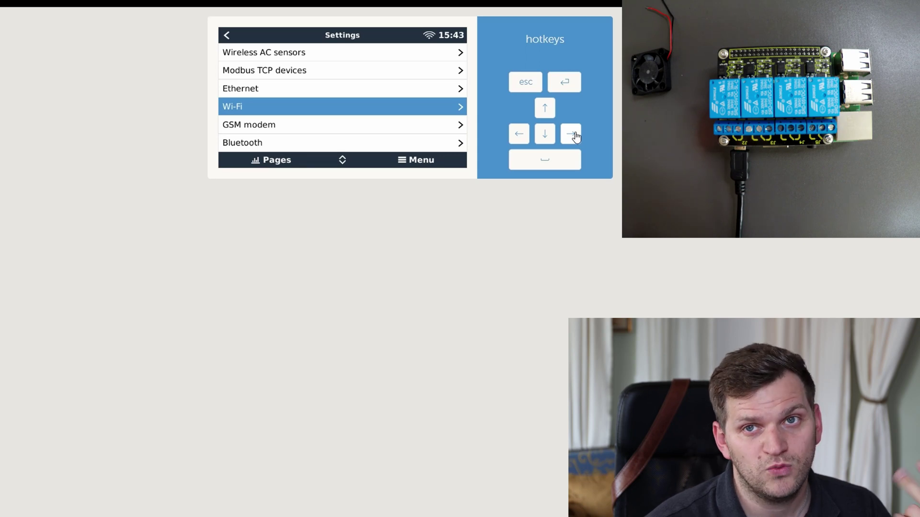
pyautogui.click(544, 112)
pyautogui.click(545, 112)
pyautogui.click(545, 112)
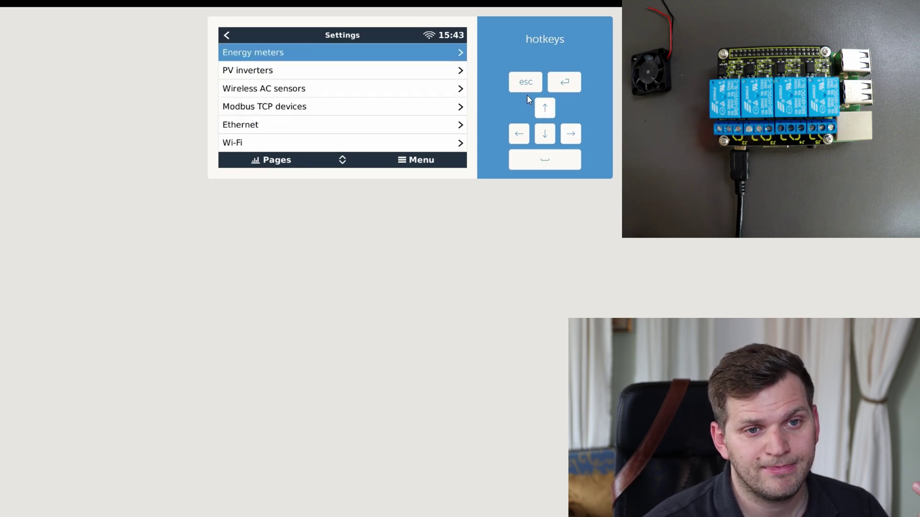
# Step: Return to the Device List, open the saved 192.168.1.48 PuTTY session and log in as root
pyautogui.click(228, 35)
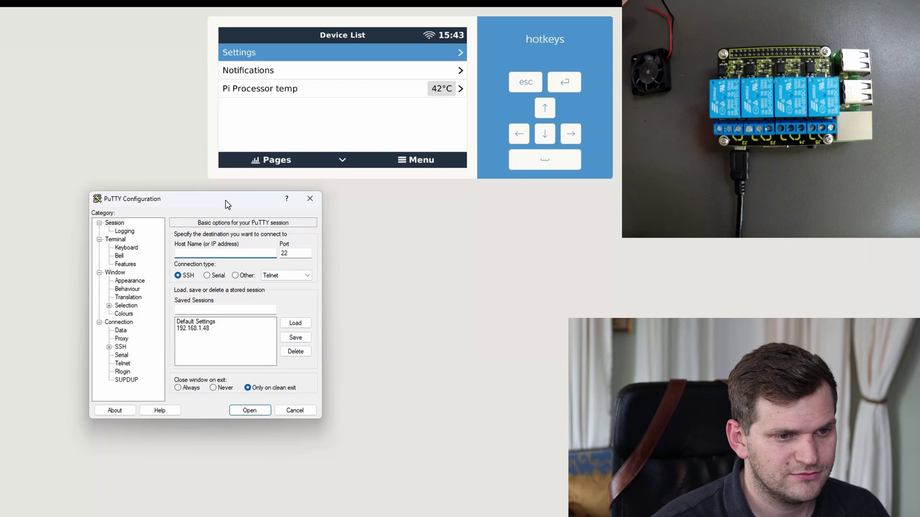
pyautogui.moveTo(190, 208); pyautogui.dragTo(53, 96)
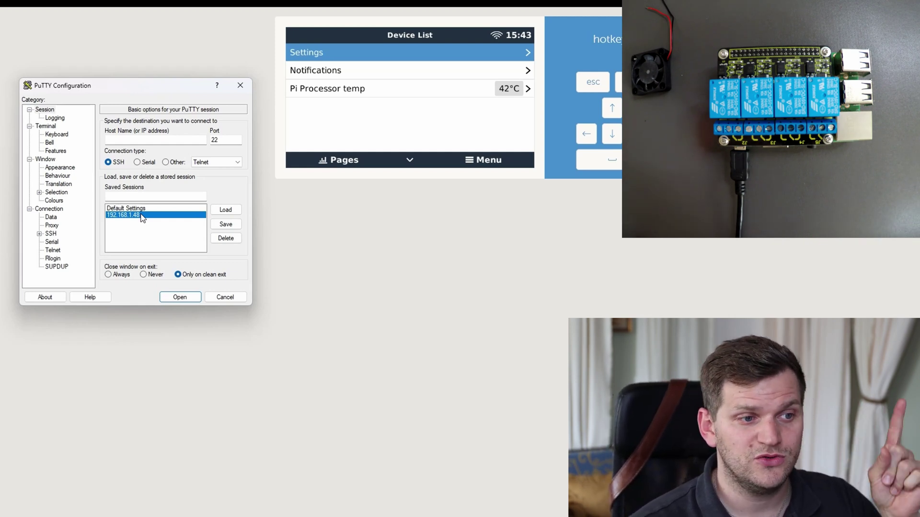
pyautogui.doubleClick(143, 215)
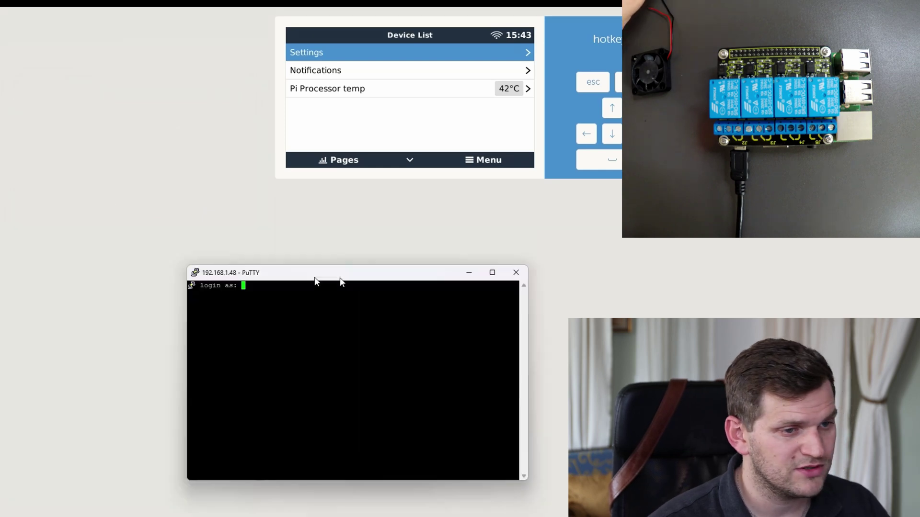
pyautogui.moveTo(307, 274); pyautogui.dragTo(139, 223)
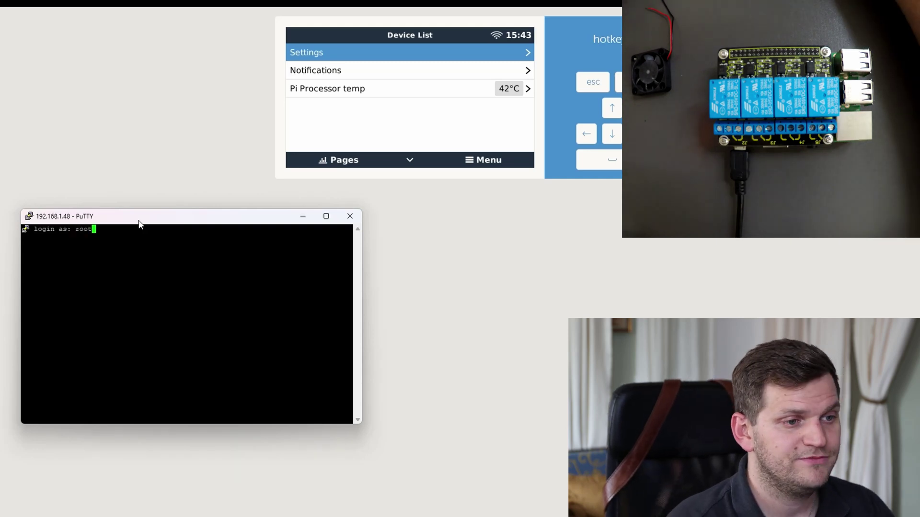
pyautogui.press('Return')
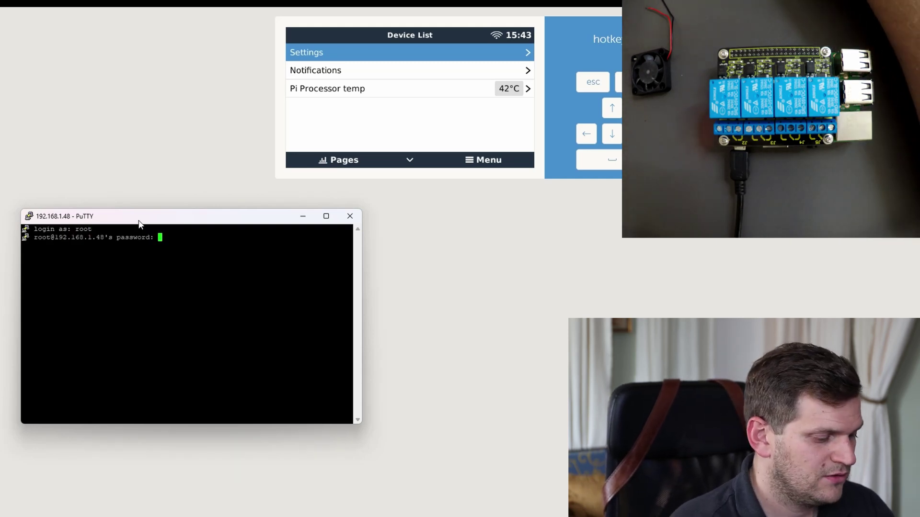
pyautogui.press('Return')
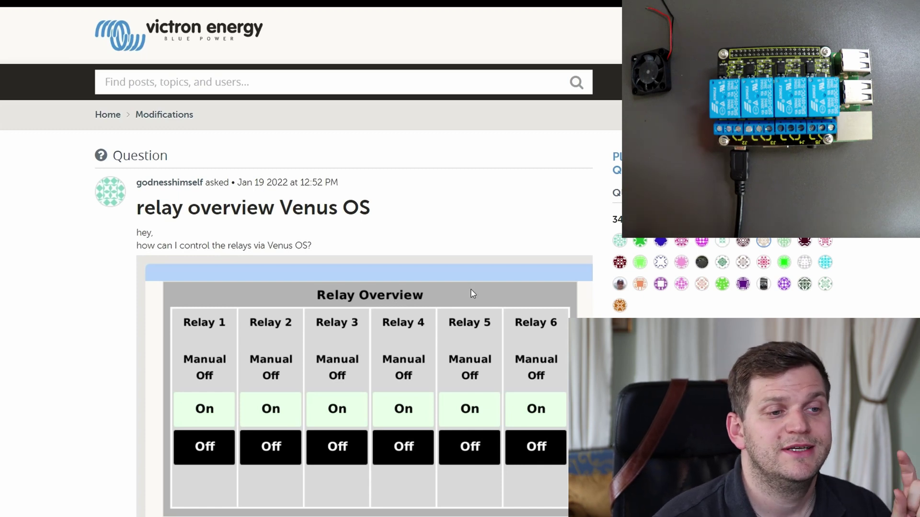
# Step: Scroll down to the itsme answer and select its gpio_list code through Relay 5
pyautogui.scroll(-15, 449, 249)
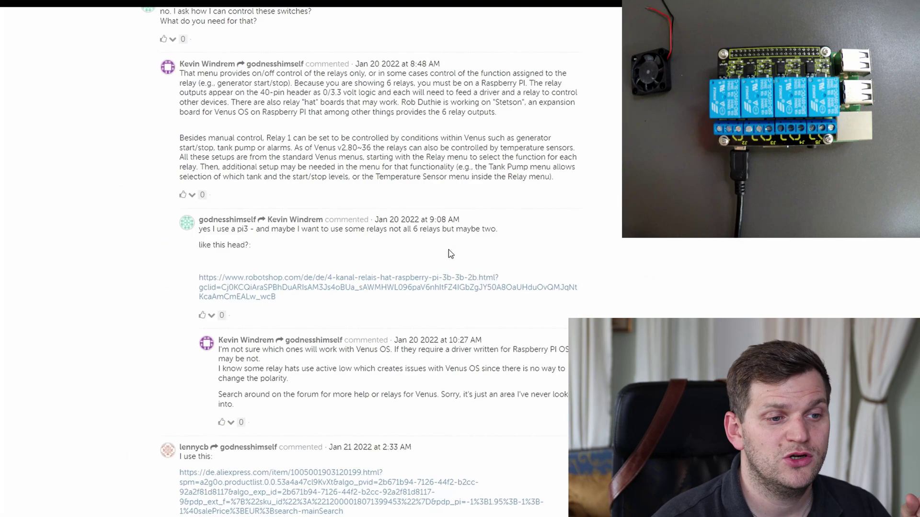
pyautogui.scroll(-10, 449, 246)
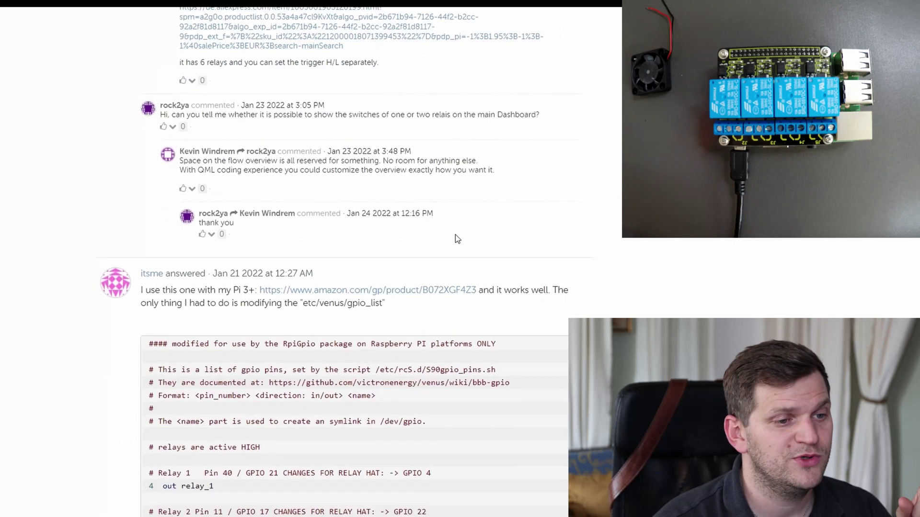
pyautogui.scroll(-3, 456, 235)
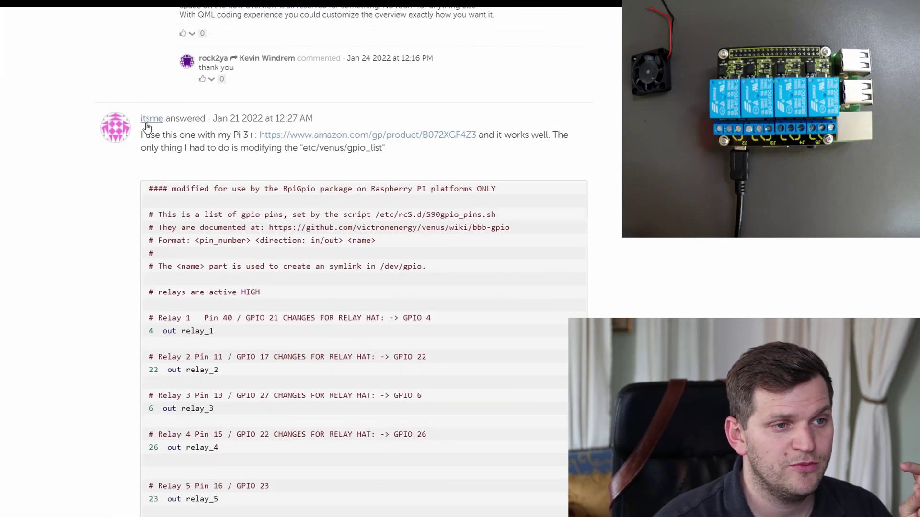
pyautogui.moveTo(159, 188); pyautogui.dragTo(482, 484)
pyautogui.scroll(-9, 479, 480)
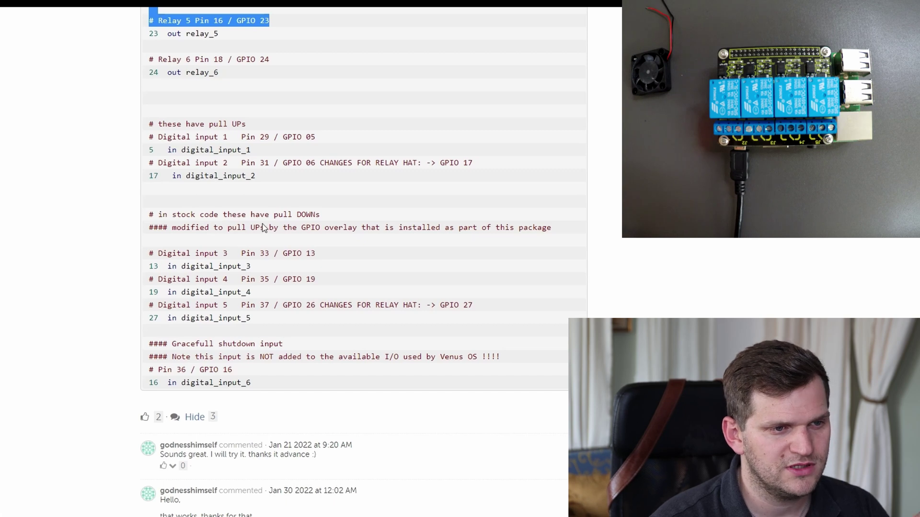
# Step: Clear the code selection and highlight the etc/venus/gpio_list path in the answer
pyautogui.scroll(1, 263, 228)
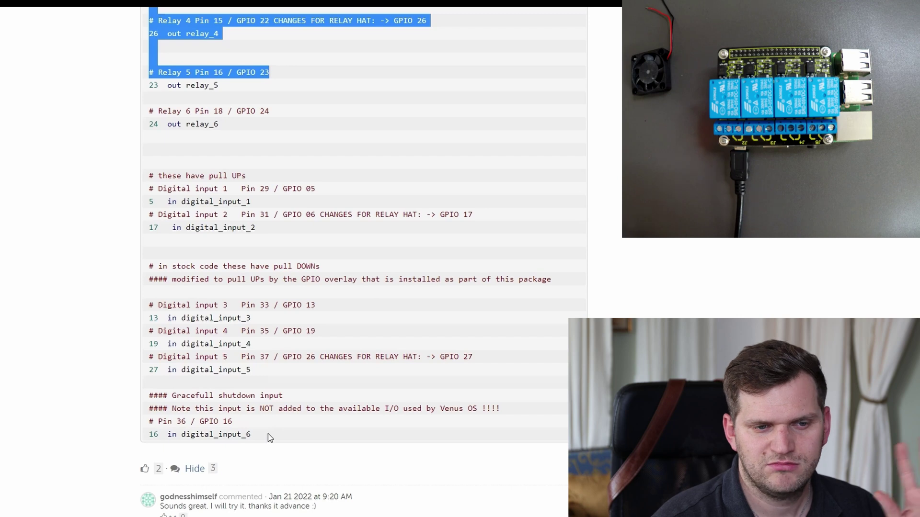
pyautogui.scroll(7, 301, 426)
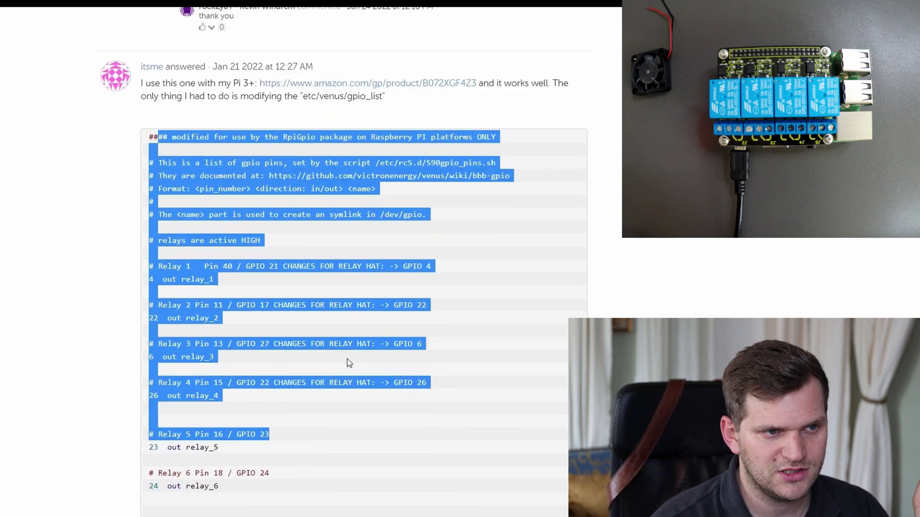
pyautogui.click(729, 275)
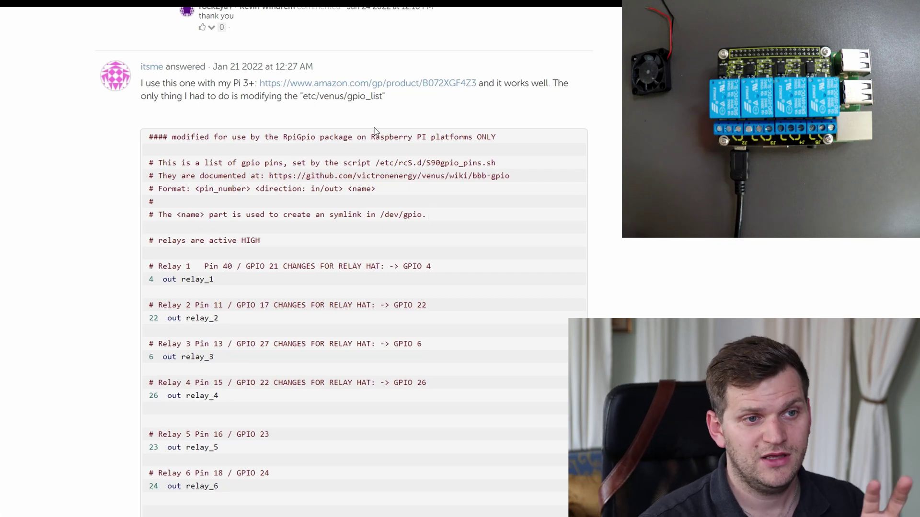
pyautogui.moveTo(302, 99); pyautogui.dragTo(377, 102)
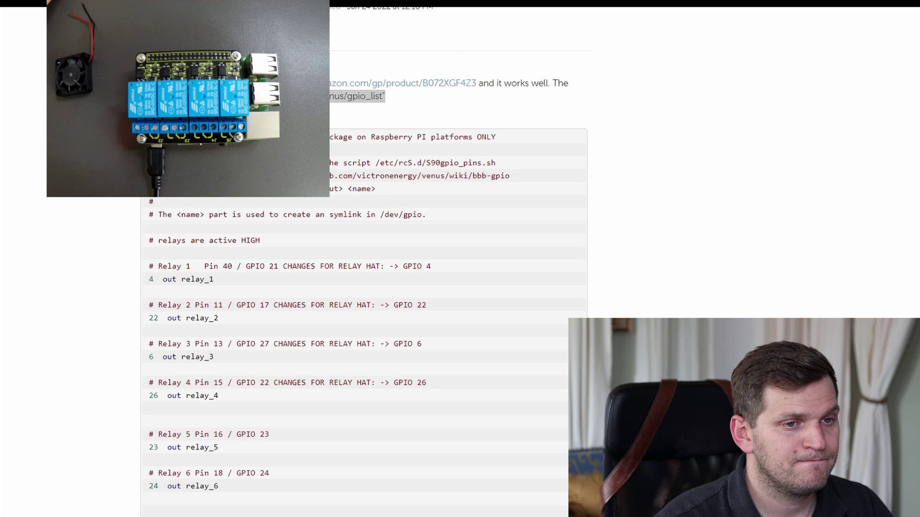
# Step: Rename /etc/venus/gpio_list to /etc/venus/gpio_list.old with a pasted mv command
pyautogui.hotkey('alt', 'Tab')
pyautogui.moveTo(491, 270); pyautogui.dragTo(753, 126)
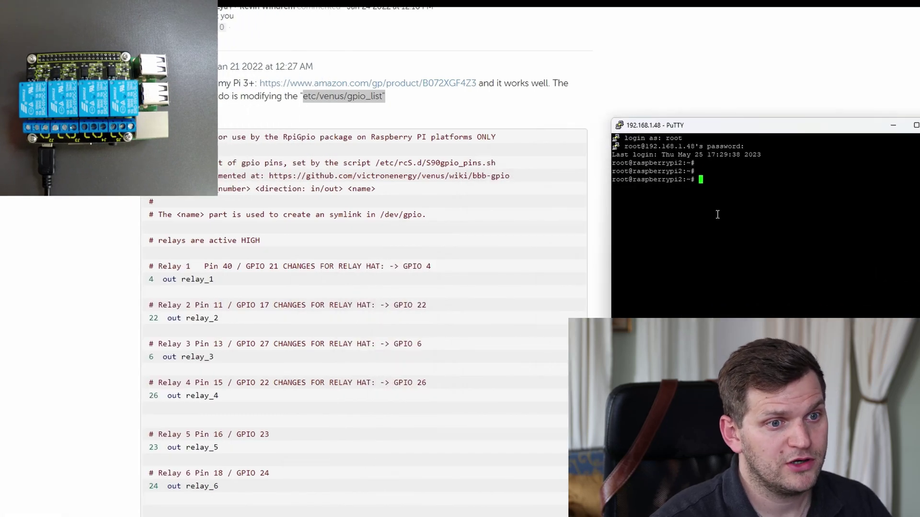
pyautogui.hotkey('alt', 'Tab')
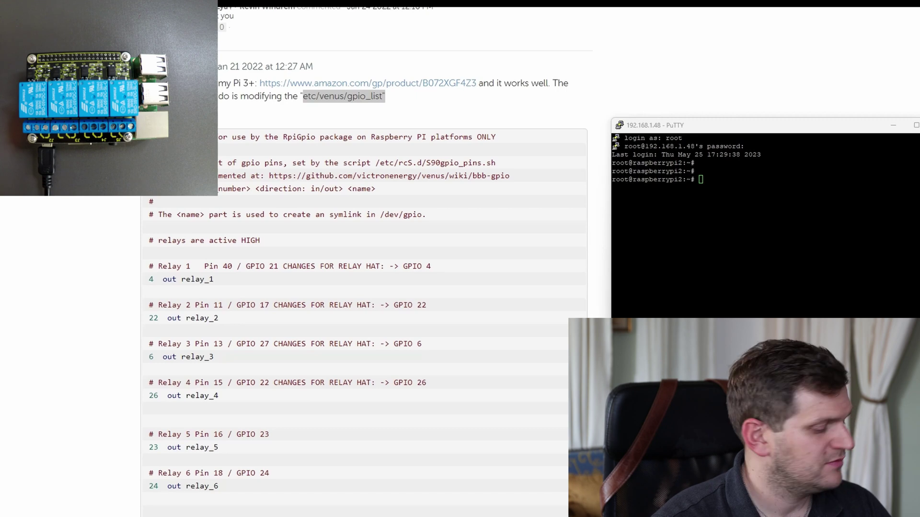
pyautogui.click(789, 128)
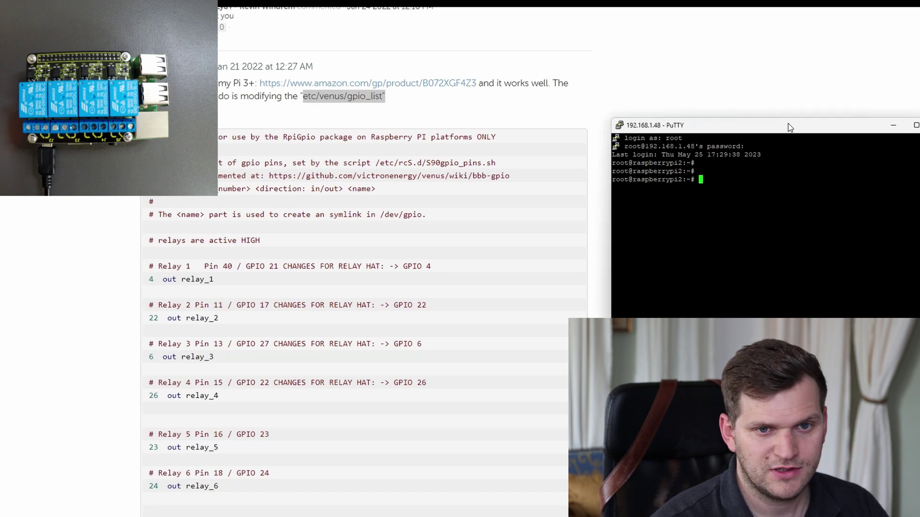
pyautogui.rightClick(752, 210)
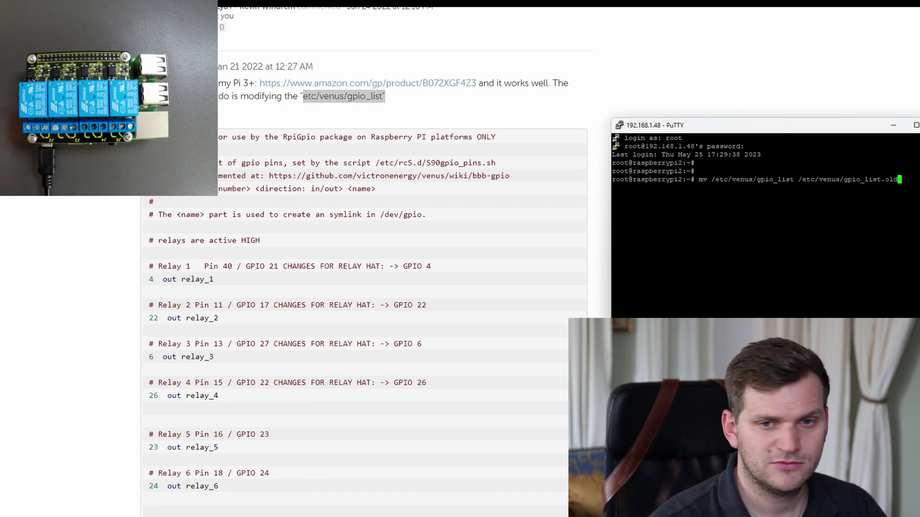
pyautogui.press('Return')
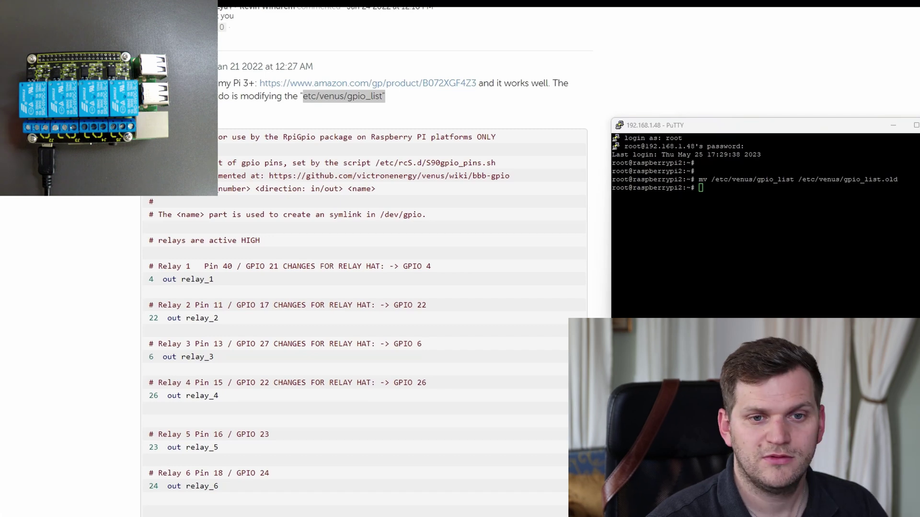
# Step: Open a new, empty /etc/venus/gpio_list in nano
pyautogui.click(731, 228)
pyautogui.rightClick(730, 228)
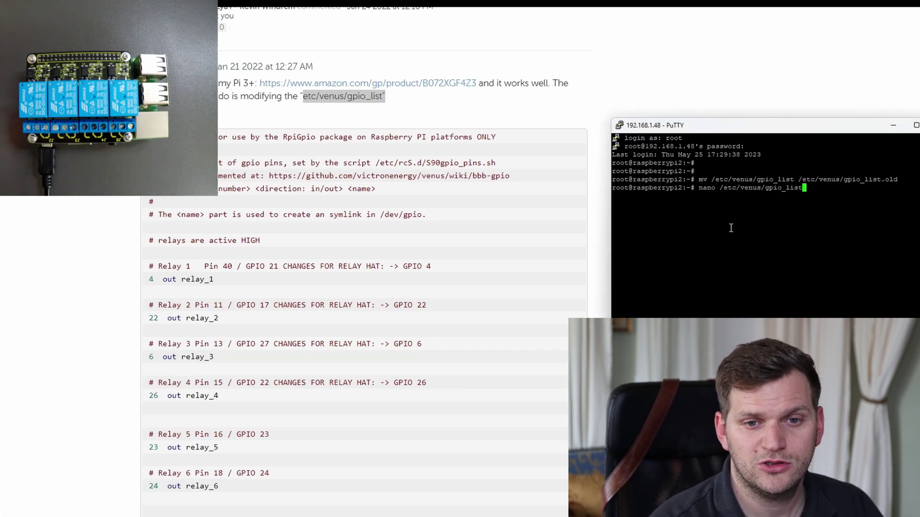
pyautogui.press('Return')
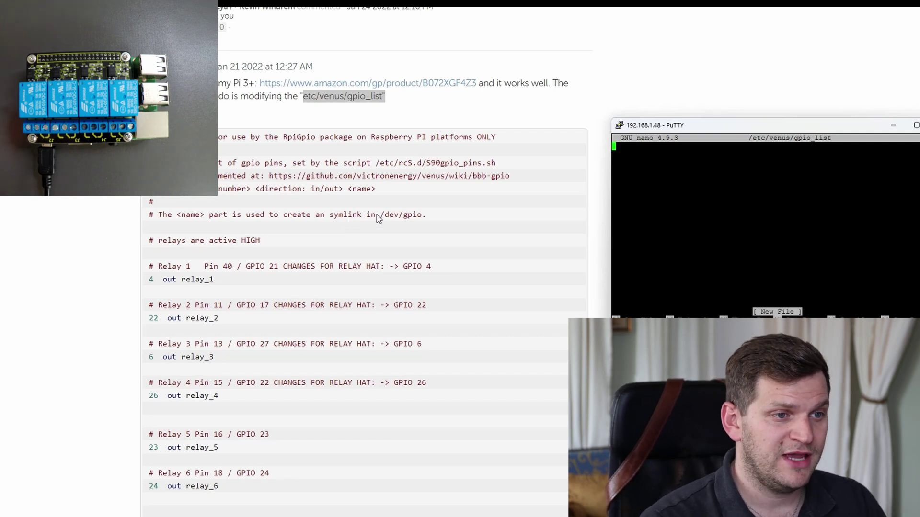
# Step: Copy the relay-HAT GPIO config through digital_input_6 and paste it into the nano file
pyautogui.moveTo(153, 136); pyautogui.dragTo(508, 516)
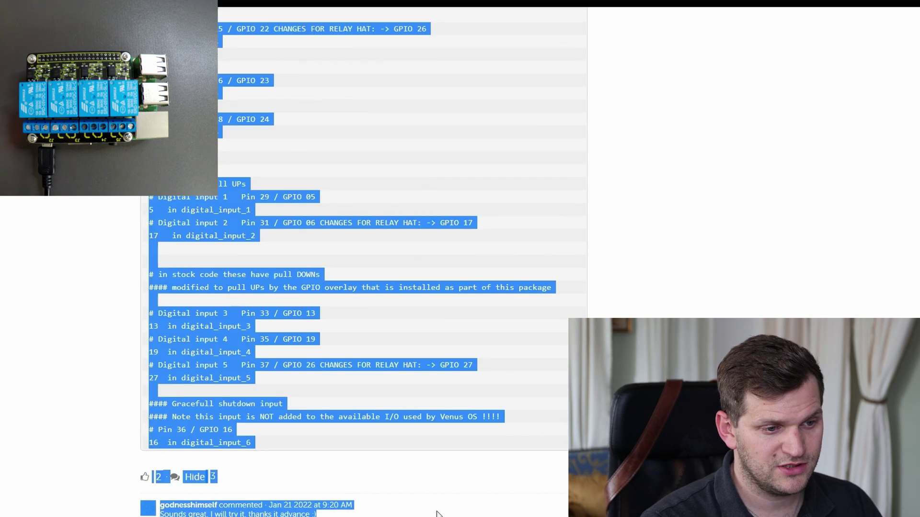
pyautogui.moveTo(437, 514); pyautogui.dragTo(379, 447)
pyautogui.hotkey('alt', 'Tab')
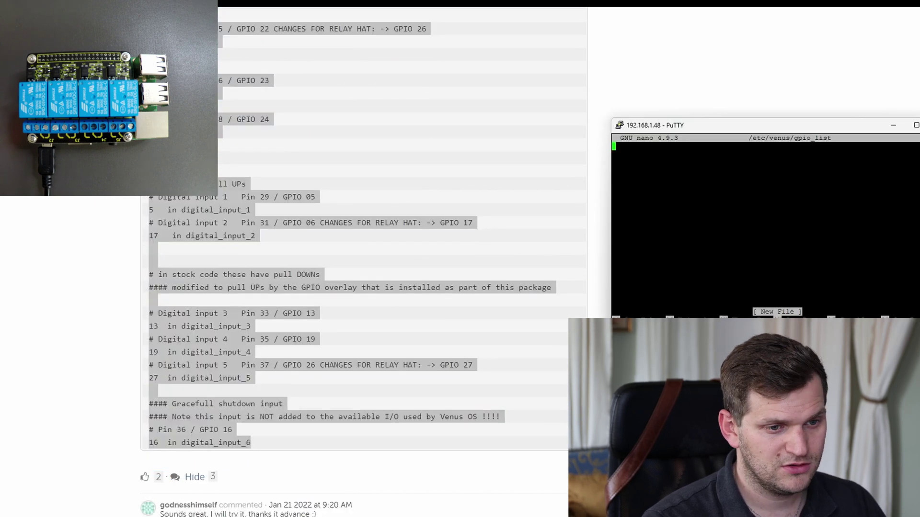
pyautogui.moveTo(764, 115); pyautogui.dragTo(764, 111)
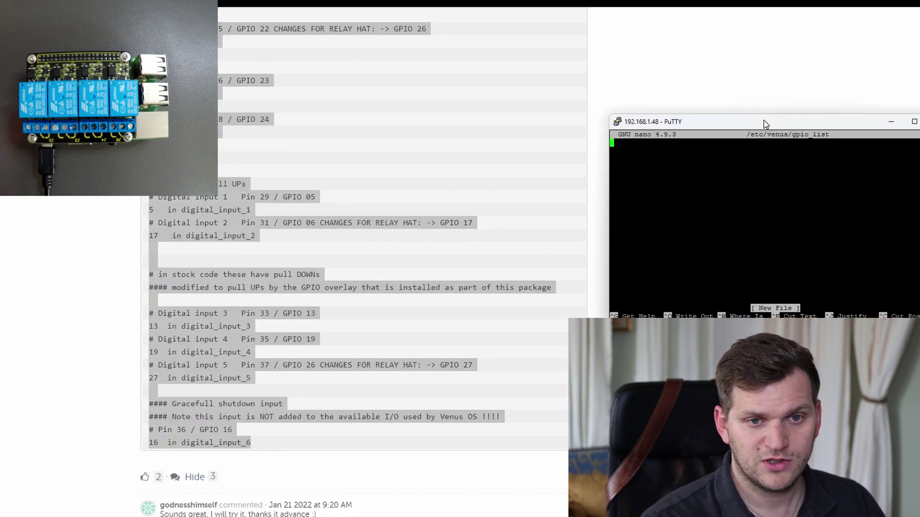
pyautogui.rightClick(709, 183)
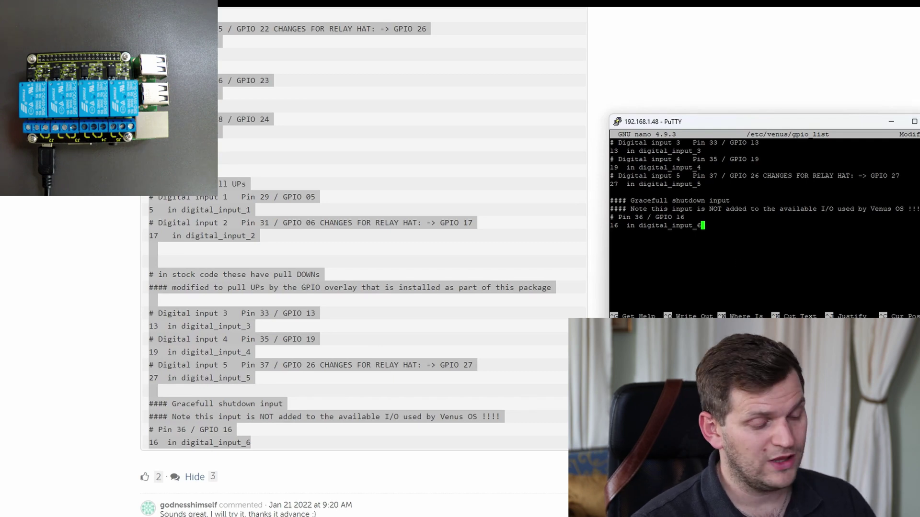
# Step: Save the file as /etc/venus/gpio_list and exit nano
pyautogui.hotkey('ctrl', 'x')
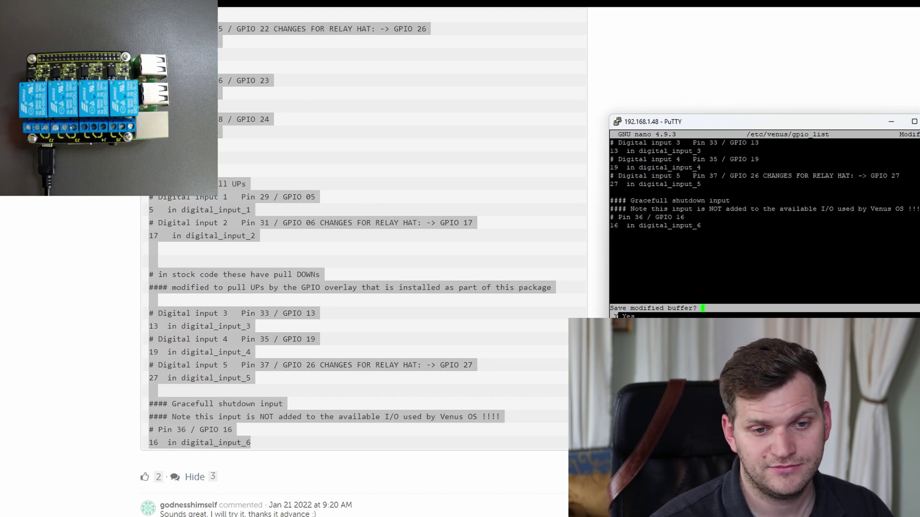
pyautogui.press('y')
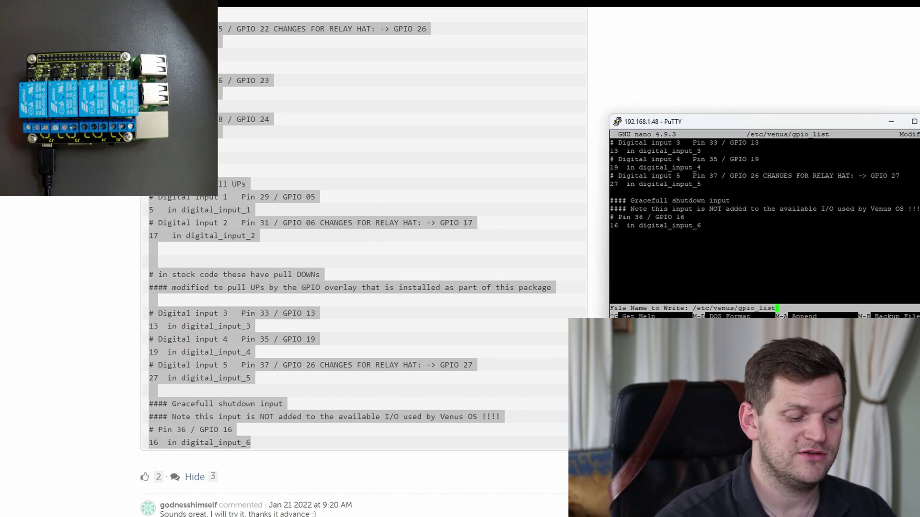
pyautogui.press('Return')
pyautogui.press('Return')
pyautogui.press('Return')
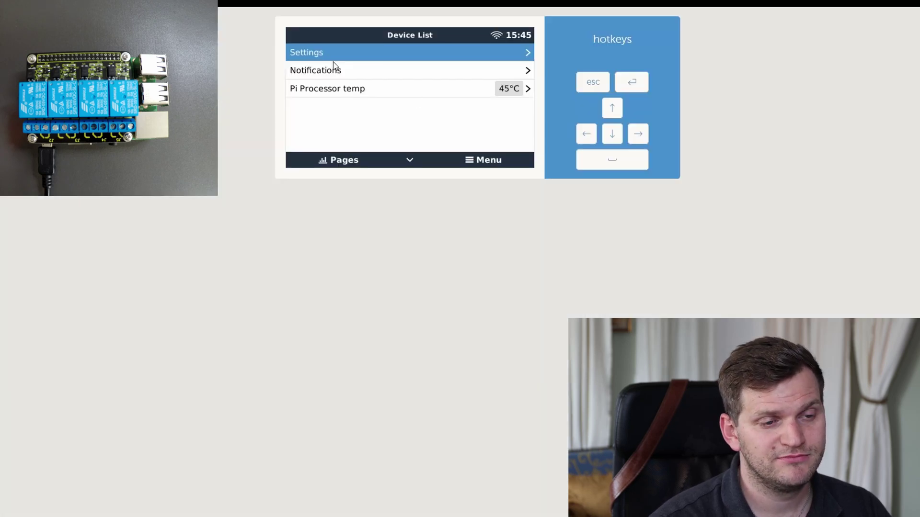
# Step: Check the Relay overview page, then return to the system overview
pyautogui.click(345, 163)
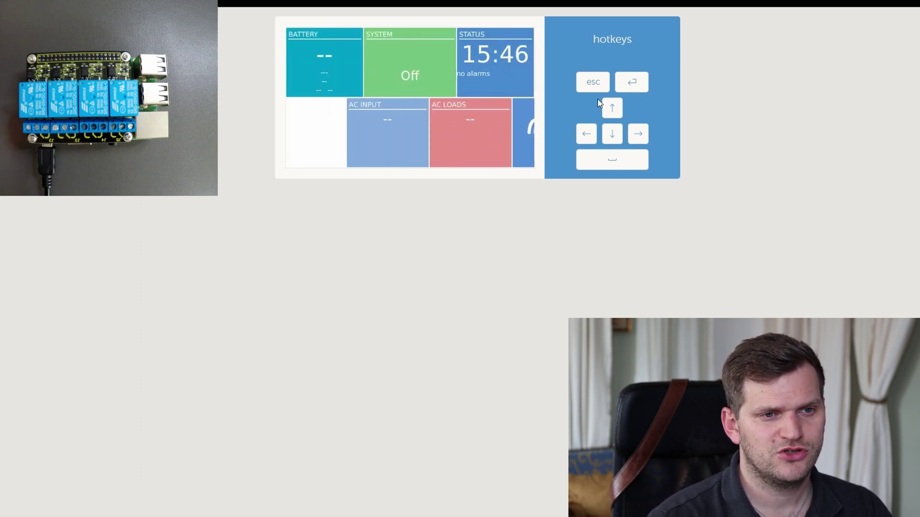
pyautogui.click(401, 110)
pyautogui.click(592, 82)
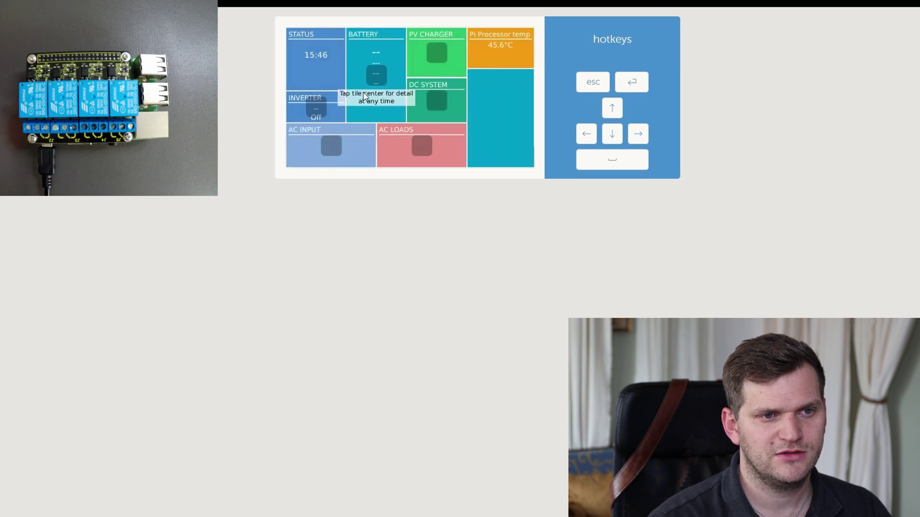
pyautogui.click(415, 78)
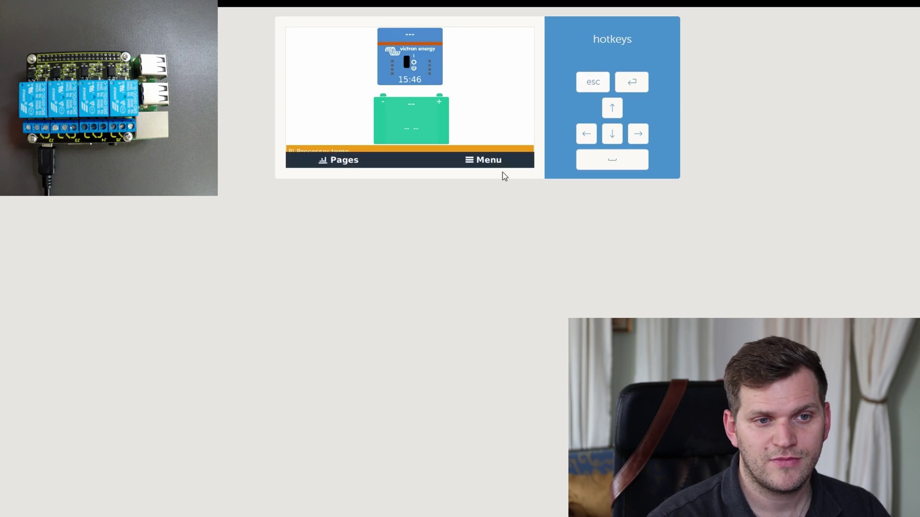
# Step: Reboot the device from Settings > General, reconnect, and open Settings
pyautogui.click(499, 160)
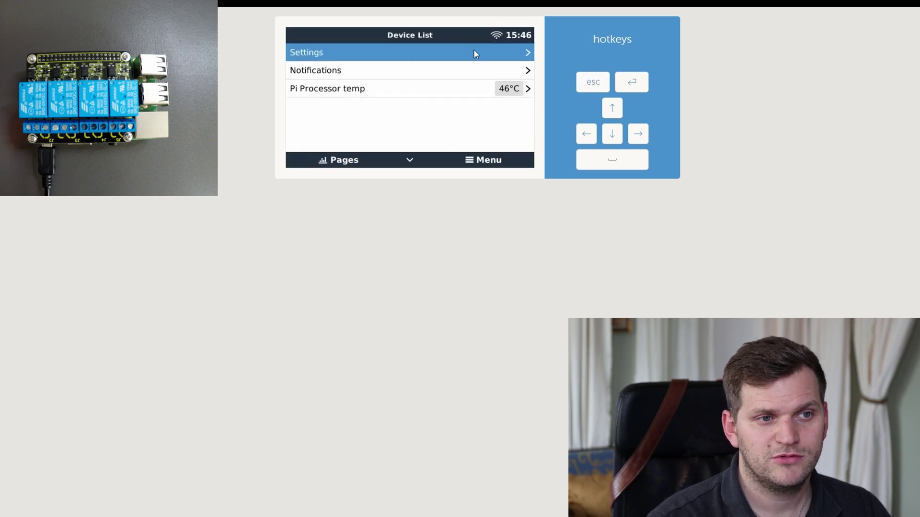
pyautogui.click(474, 51)
pyautogui.click(326, 54)
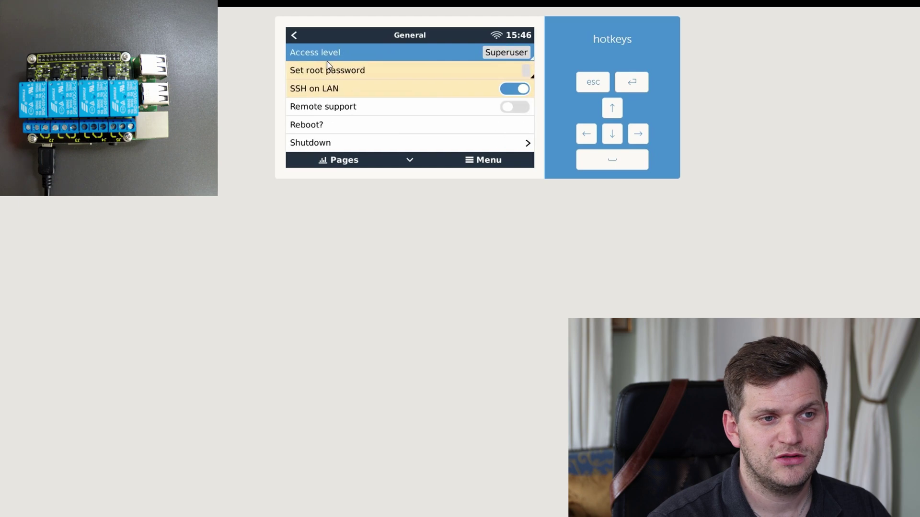
pyautogui.click(325, 125)
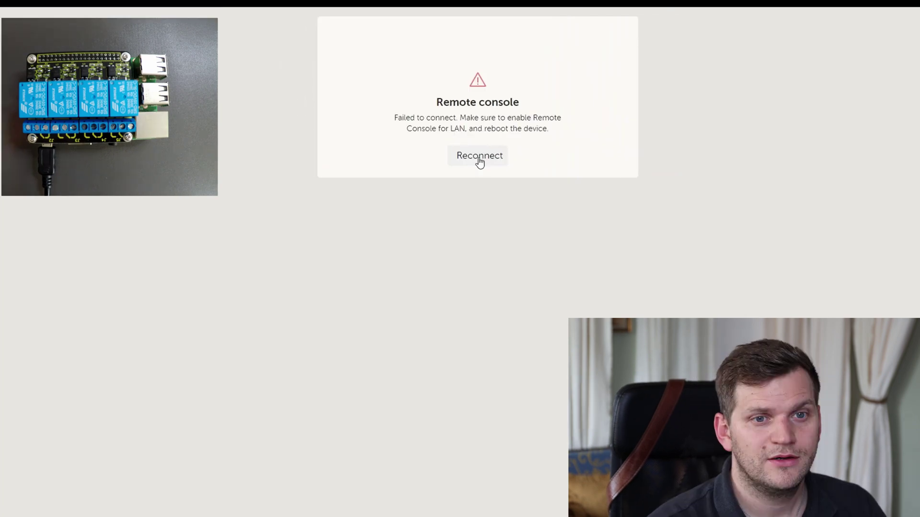
pyautogui.click(479, 156)
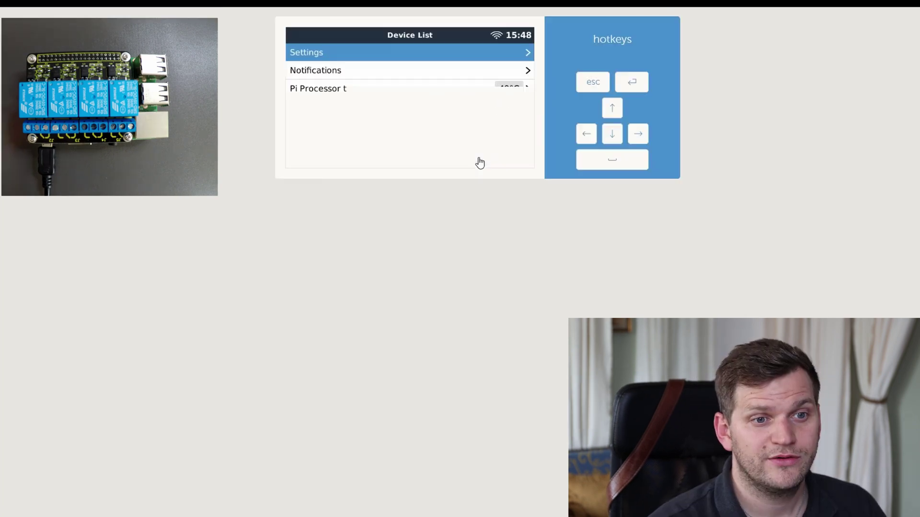
pyautogui.click(524, 56)
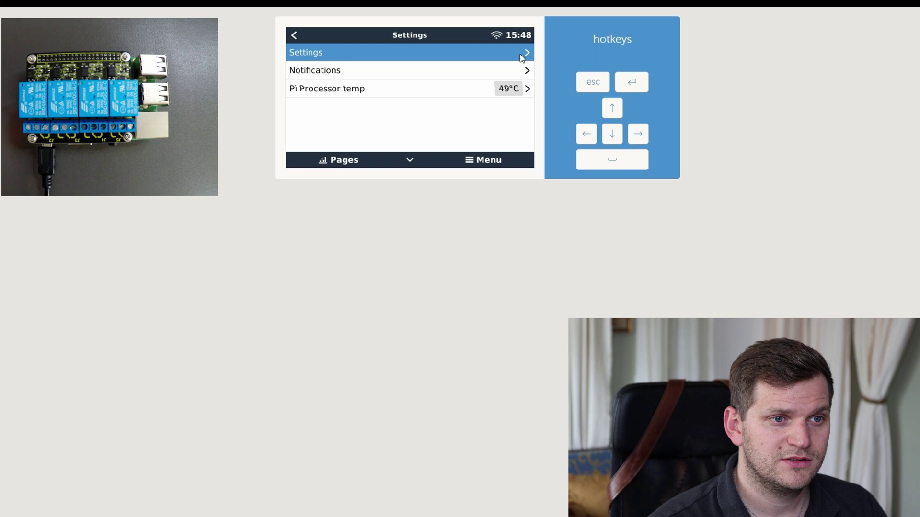
# Step: Open the Relay settings page and move to the Relay 2 On switch
pyautogui.press('Down')
pyautogui.press('Down')
pyautogui.press('Down')
pyautogui.press('Down')
pyautogui.press('Down')
pyautogui.press('Down')
pyautogui.press('Down')
pyautogui.press('Down')
pyautogui.press('Down')
pyautogui.press('Down')
pyautogui.press('Down')
pyautogui.press('Down')
pyautogui.press('Down')
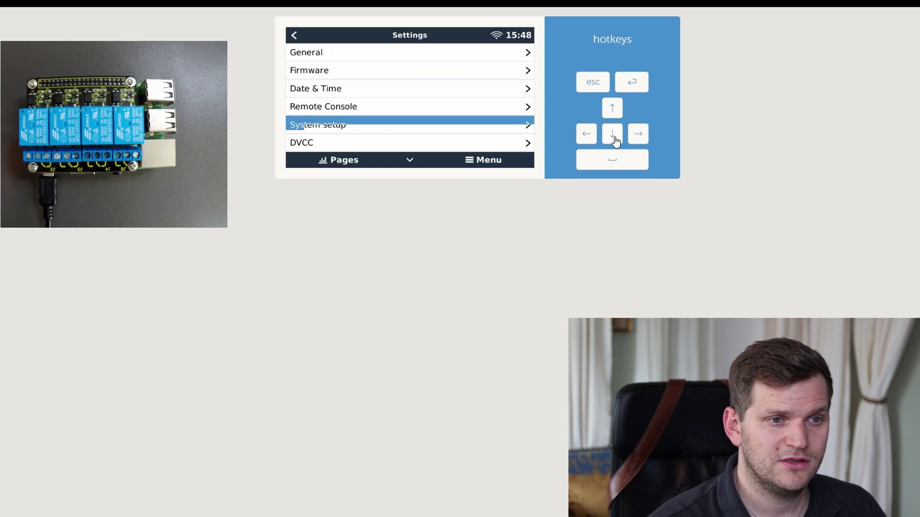
pyautogui.press('Down')
pyautogui.press('Down')
pyautogui.press('Down')
pyautogui.press('Down')
pyautogui.press('Down')
pyautogui.press('Down')
pyautogui.press('Down')
pyautogui.press('Down')
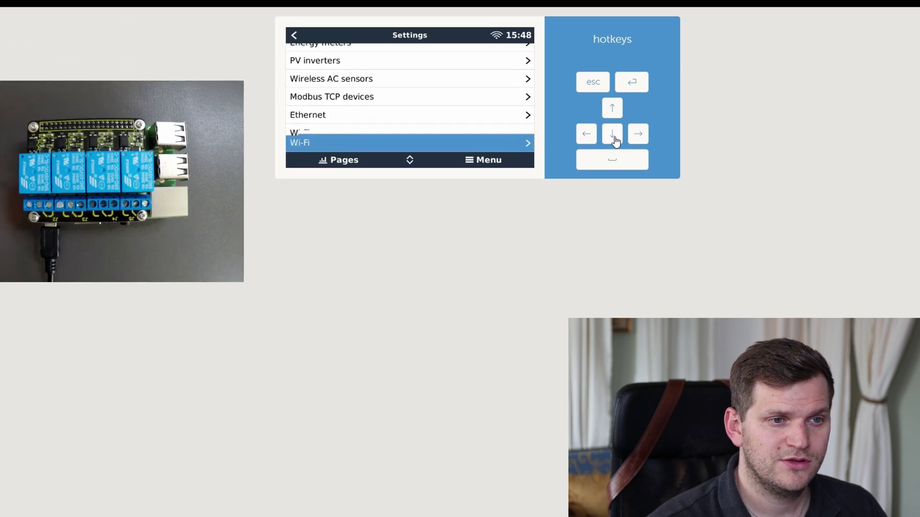
pyautogui.click(613, 138)
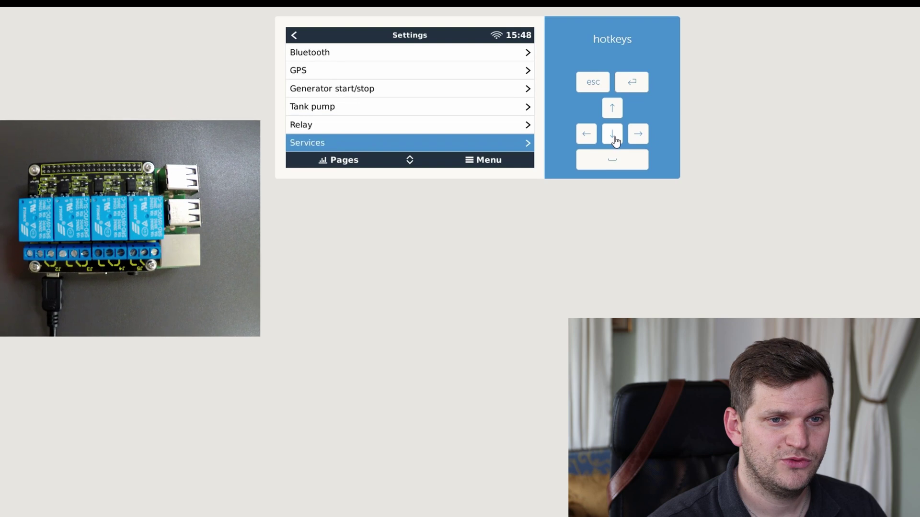
pyautogui.click(612, 108)
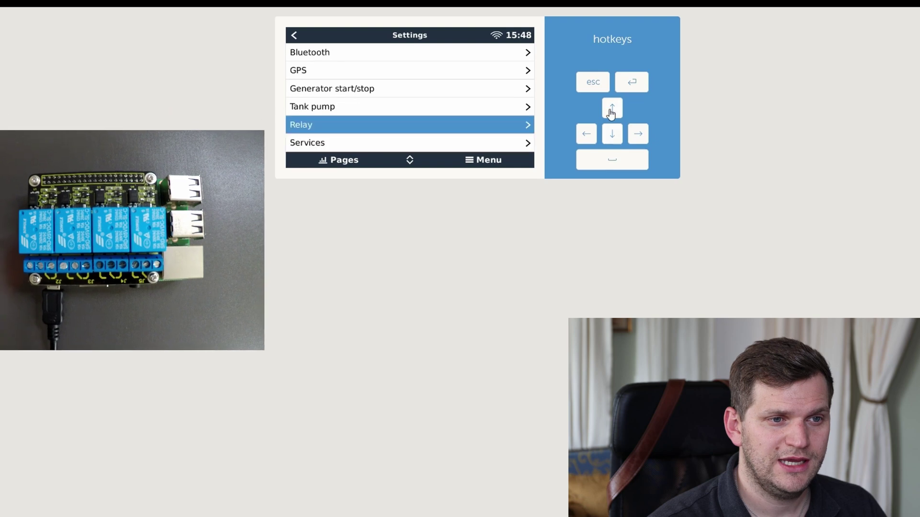
pyautogui.click(491, 129)
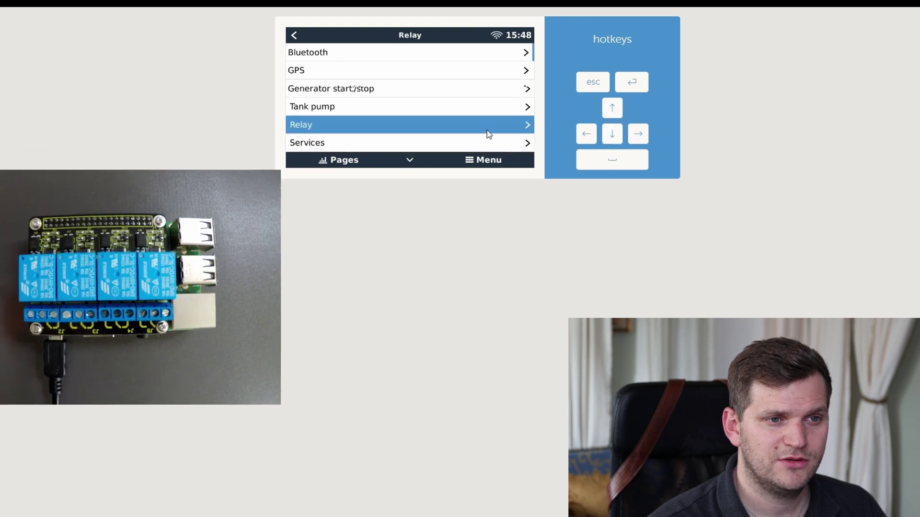
pyautogui.click(615, 137)
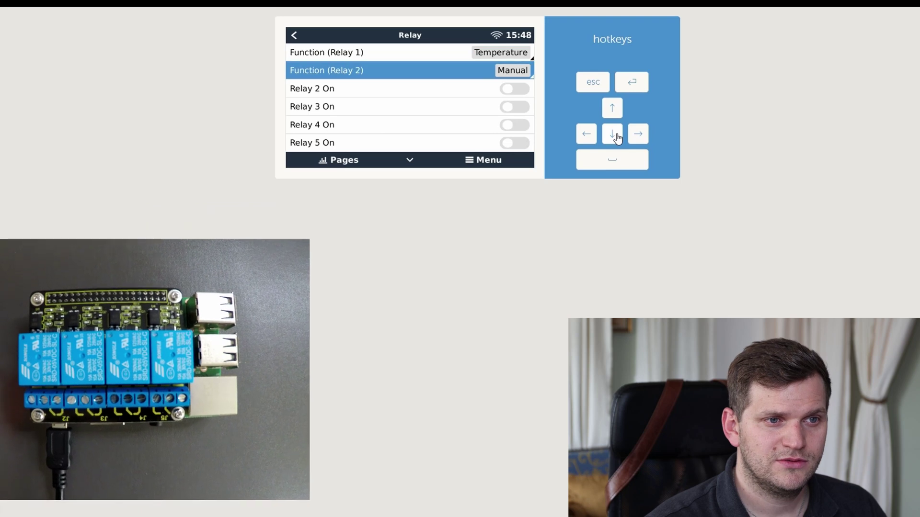
pyautogui.press('Up')
pyautogui.click(615, 136)
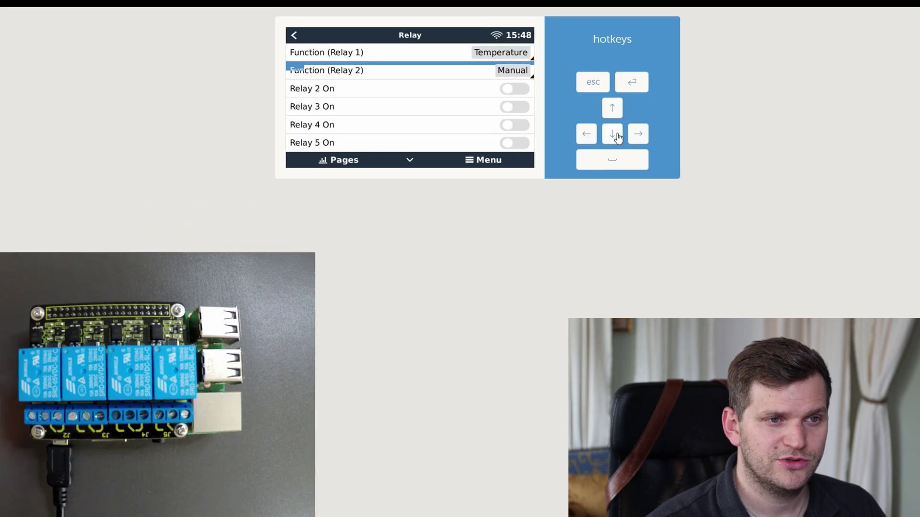
pyautogui.click(615, 135)
pyautogui.click(615, 135)
pyautogui.click(615, 135)
pyautogui.click(618, 115)
pyautogui.click(617, 116)
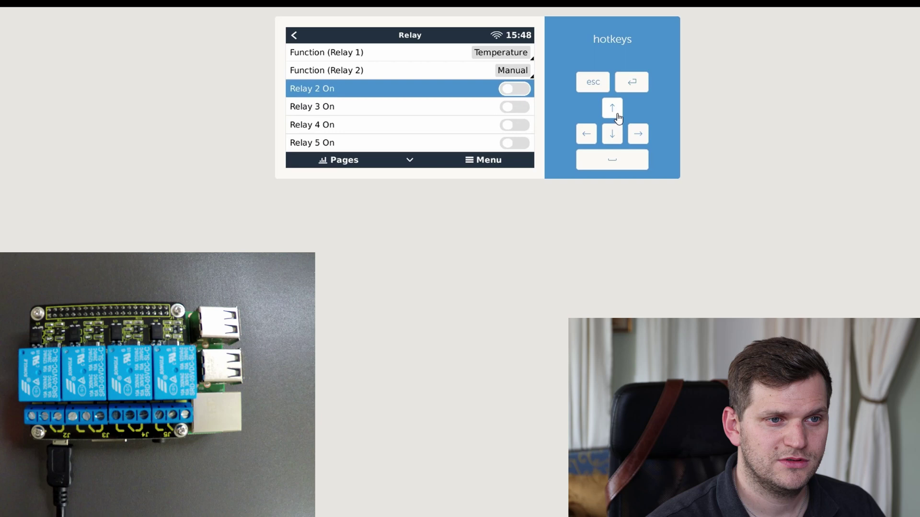
# Step: Switch Relays 2, 3 and 4 on, then bring up Function (Relay 1) choices
pyautogui.click(606, 165)
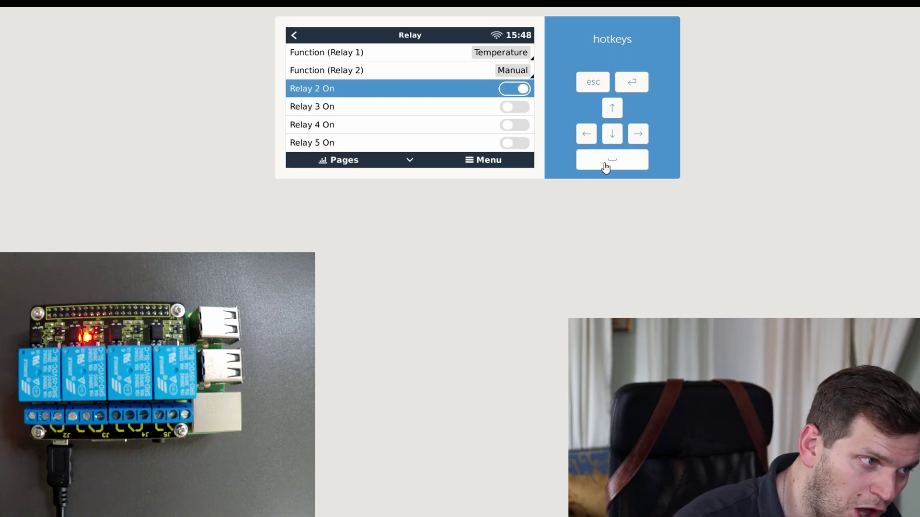
pyautogui.click(607, 166)
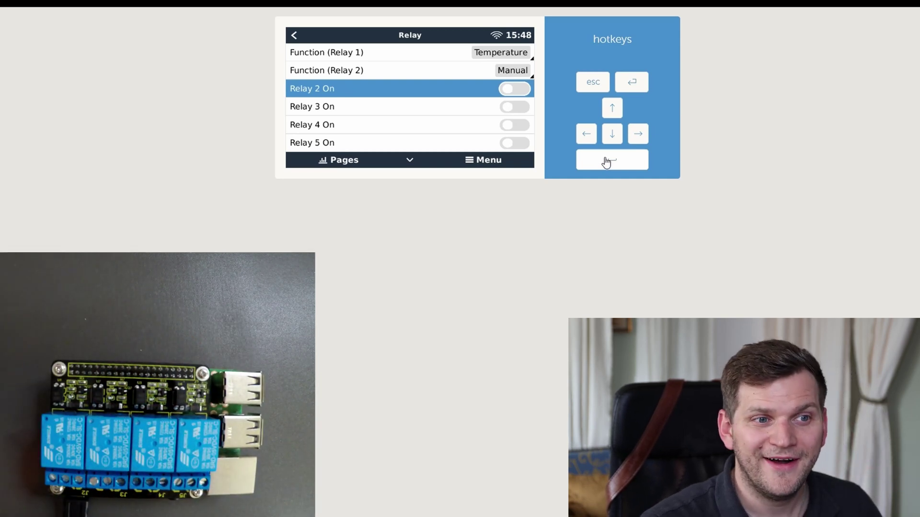
pyautogui.click(607, 163)
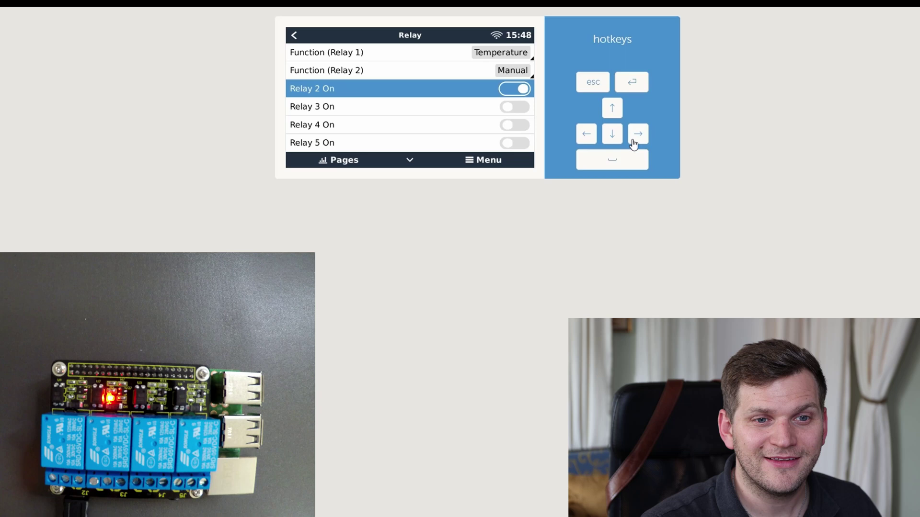
pyautogui.click(615, 138)
pyautogui.click(613, 158)
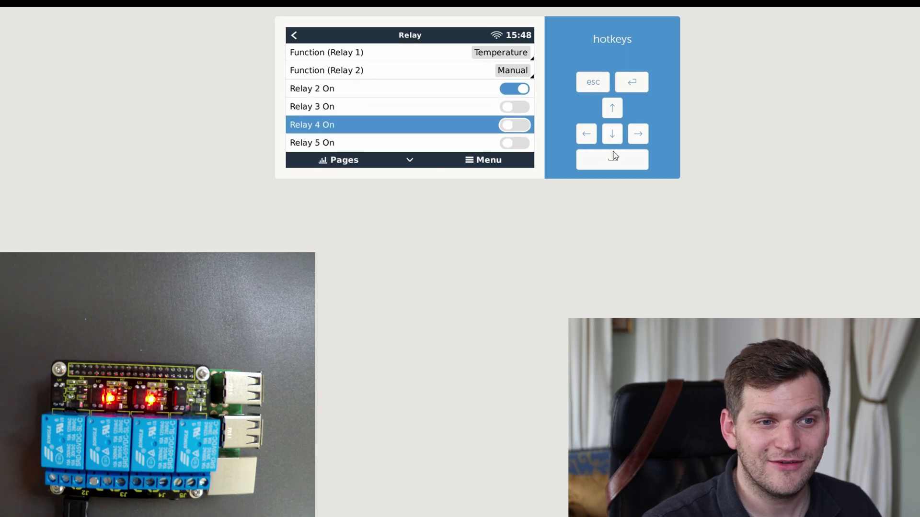
pyautogui.click(613, 108)
pyautogui.click(613, 109)
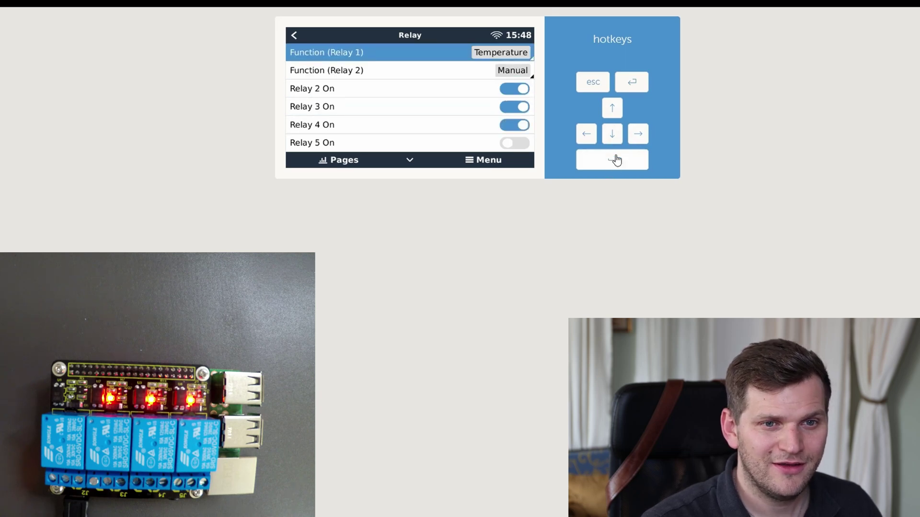
pyautogui.click(614, 160)
# Step: Set Relay 1's function to Alarm relay and switch the alarm relay on
pyautogui.click(612, 107)
pyautogui.click(612, 108)
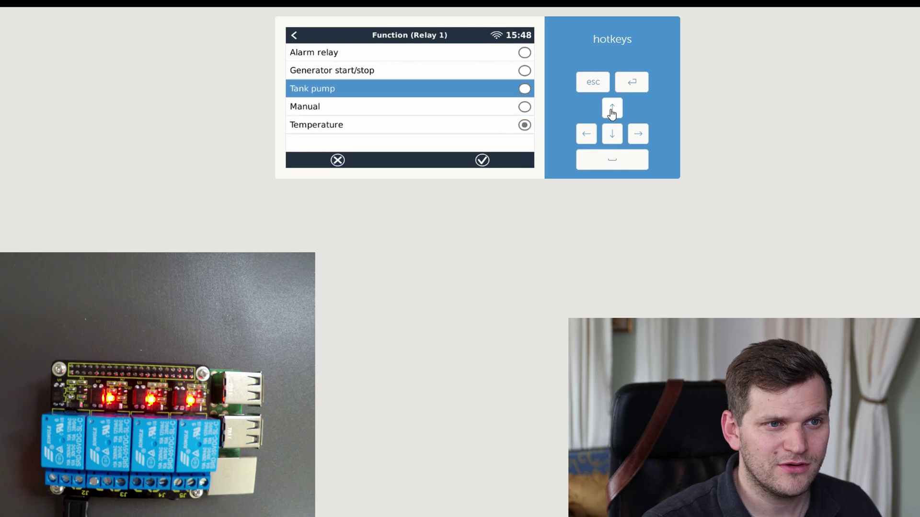
pyautogui.click(612, 108)
pyautogui.click(612, 108)
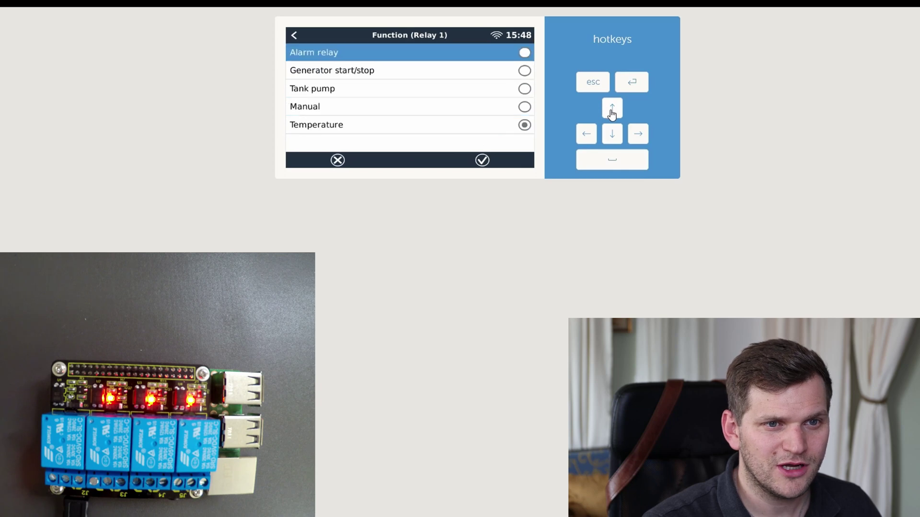
pyautogui.click(612, 163)
pyautogui.click(612, 135)
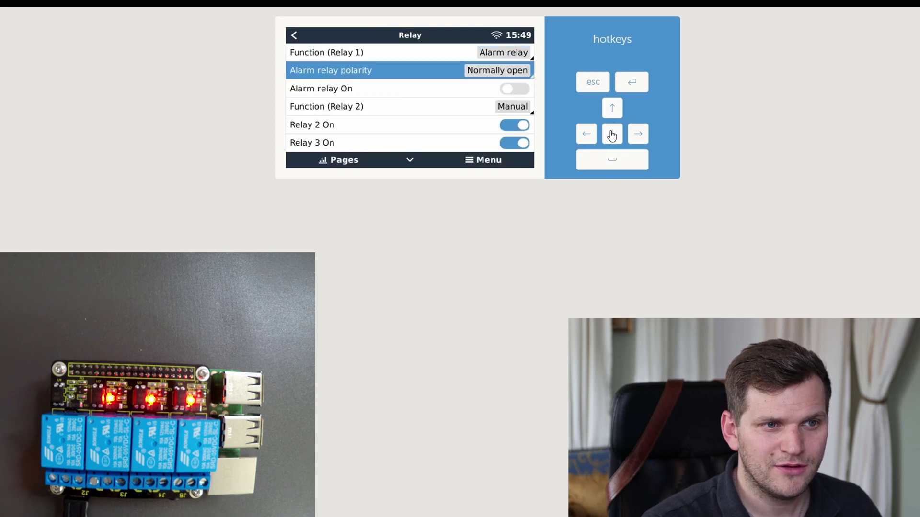
pyautogui.click(612, 135)
pyautogui.click(614, 159)
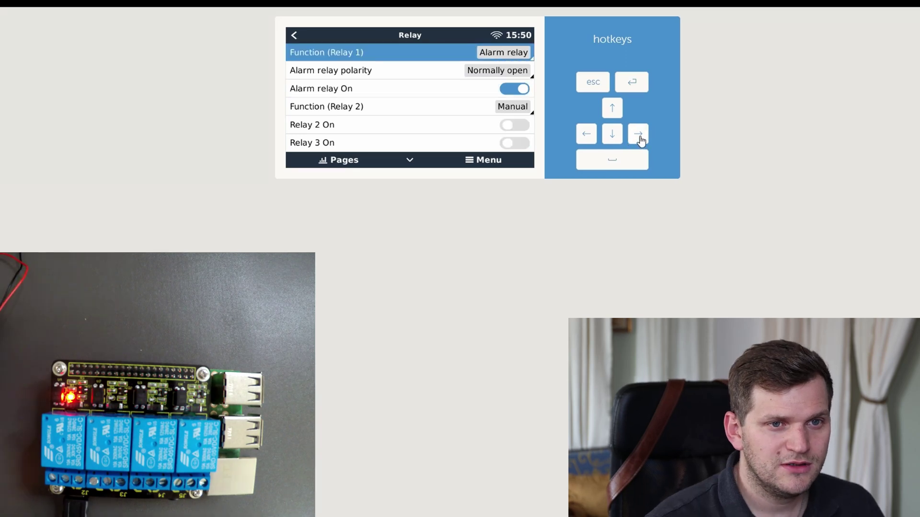
# Step: Change Relay 1's function to Generator start/stop
pyautogui.click(621, 162)
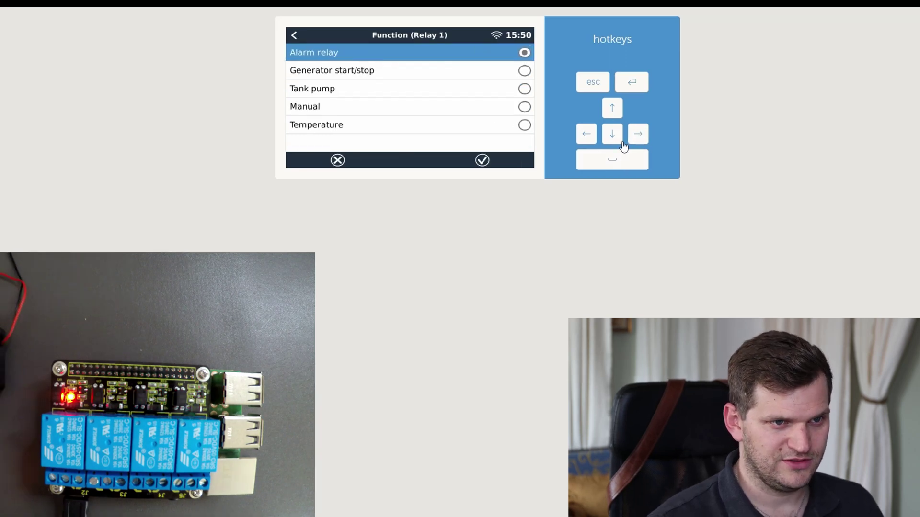
pyautogui.click(613, 137)
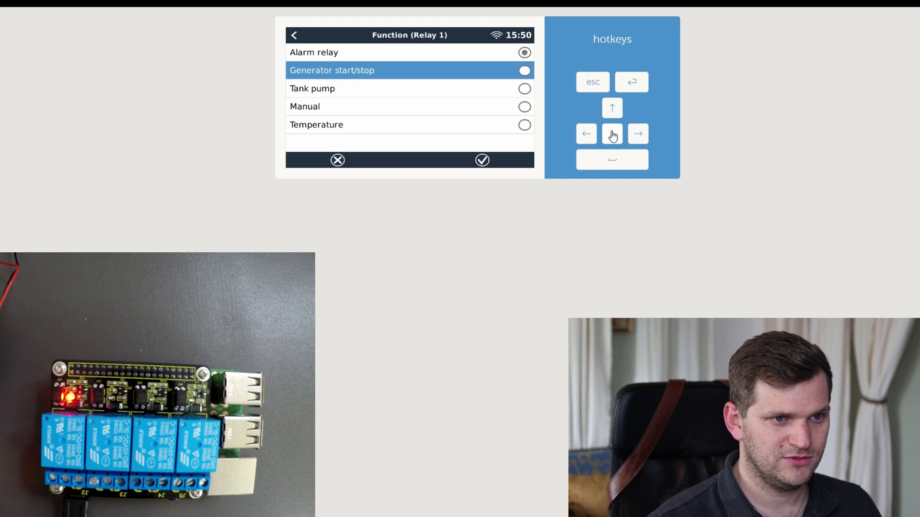
pyautogui.click(629, 165)
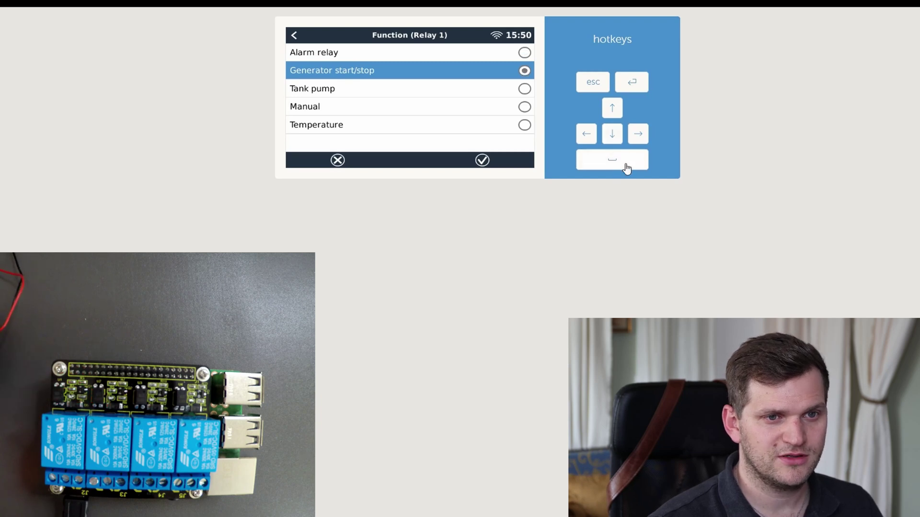
pyautogui.click(594, 82)
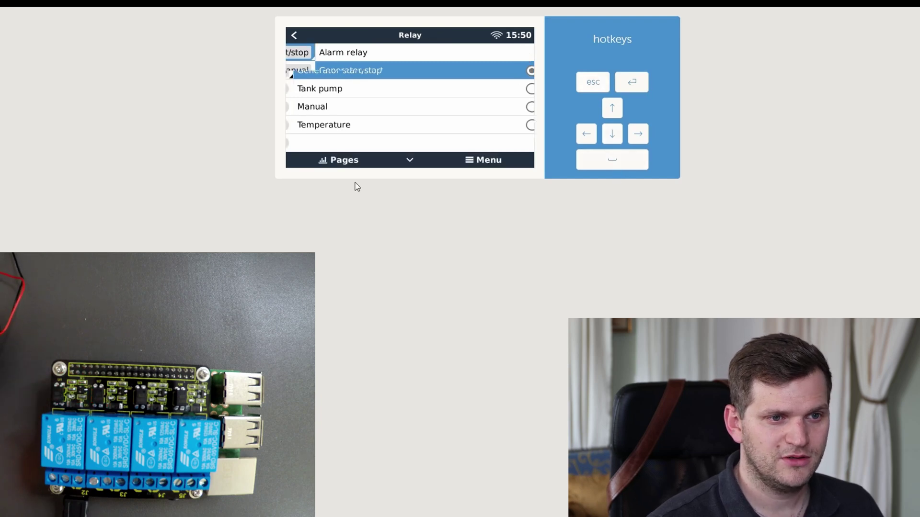
# Step: Browse the relay name and Show Relay in overview rows down to Relay 5
pyautogui.click(613, 139)
pyautogui.click(613, 139)
pyautogui.click(612, 139)
pyautogui.click(613, 139)
pyautogui.click(612, 140)
pyautogui.click(613, 140)
pyautogui.click(609, 142)
pyautogui.click(609, 142)
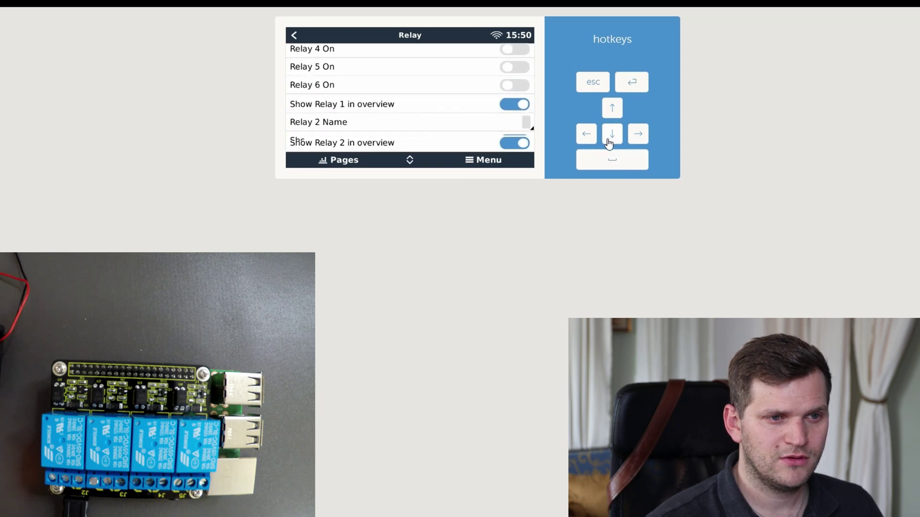
pyautogui.click(612, 110)
pyautogui.click(612, 111)
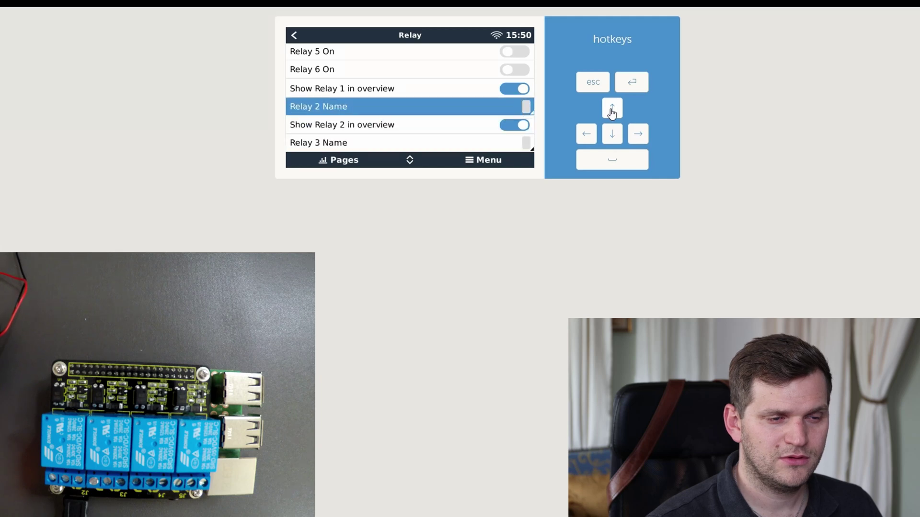
pyautogui.click(609, 136)
pyautogui.click(608, 136)
pyautogui.click(608, 137)
pyautogui.click(608, 136)
pyautogui.click(609, 136)
pyautogui.click(609, 136)
pyautogui.click(608, 136)
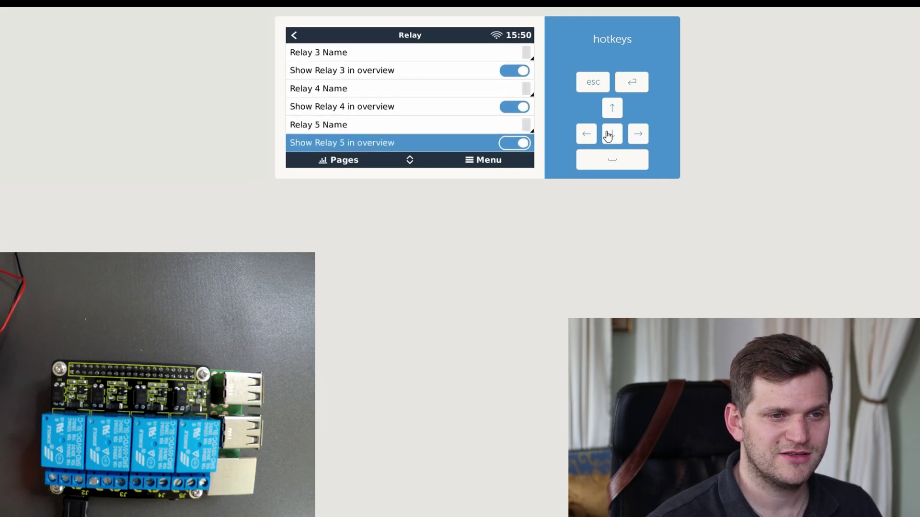
pyautogui.click(609, 136)
pyautogui.click(608, 136)
pyautogui.click(612, 111)
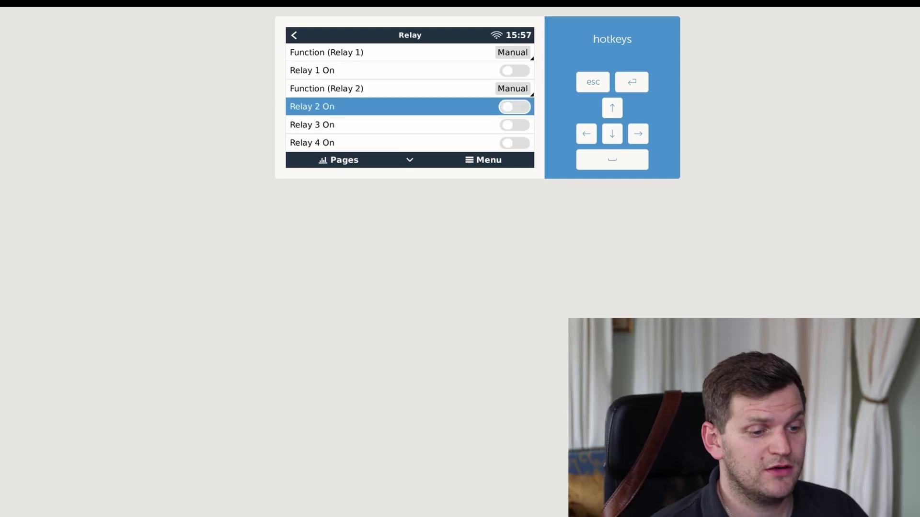
# Step: Recall the nano command from history and reopen /etc/venus/gpio_list
pyautogui.hotkey('alt', 'Tab')
pyautogui.moveTo(766, 121); pyautogui.dragTo(267, 272)
pyautogui.rightClick(87, 276)
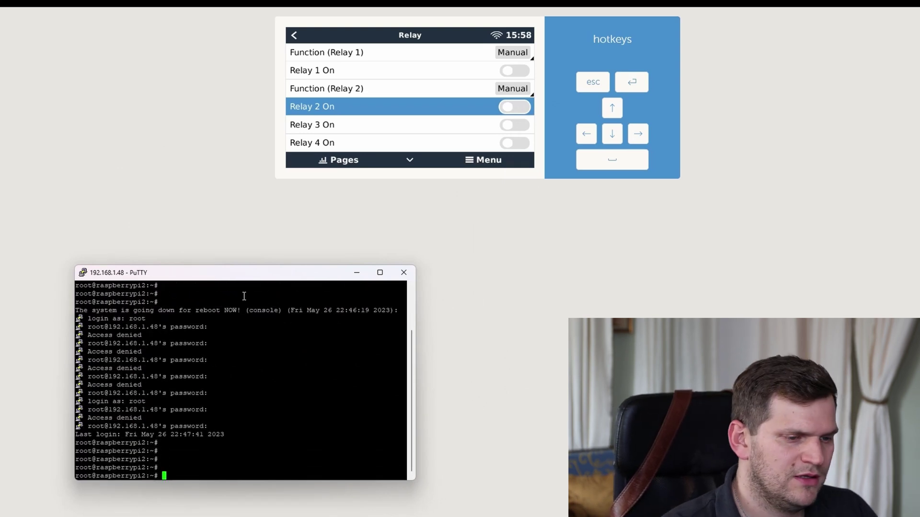
pyautogui.press('Up')
pyautogui.press('Up')
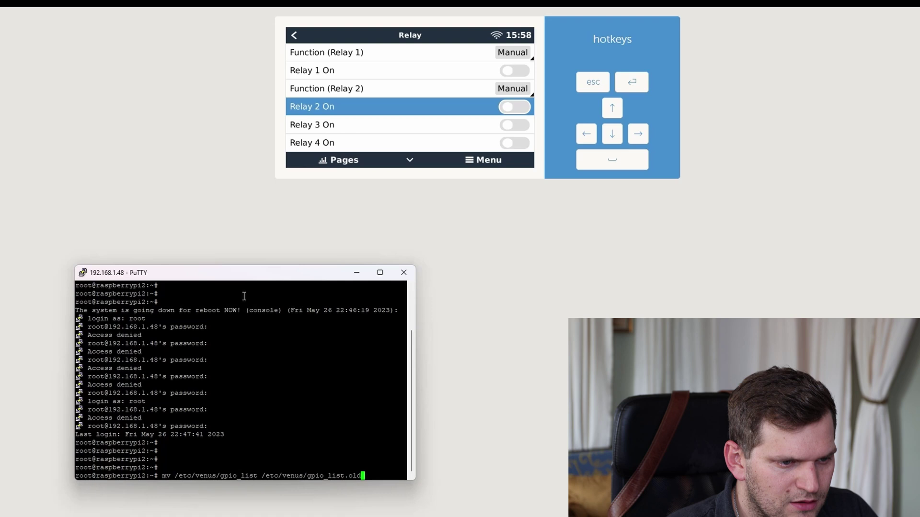
pyautogui.press('Down')
pyautogui.press('Up')
pyautogui.press('Down')
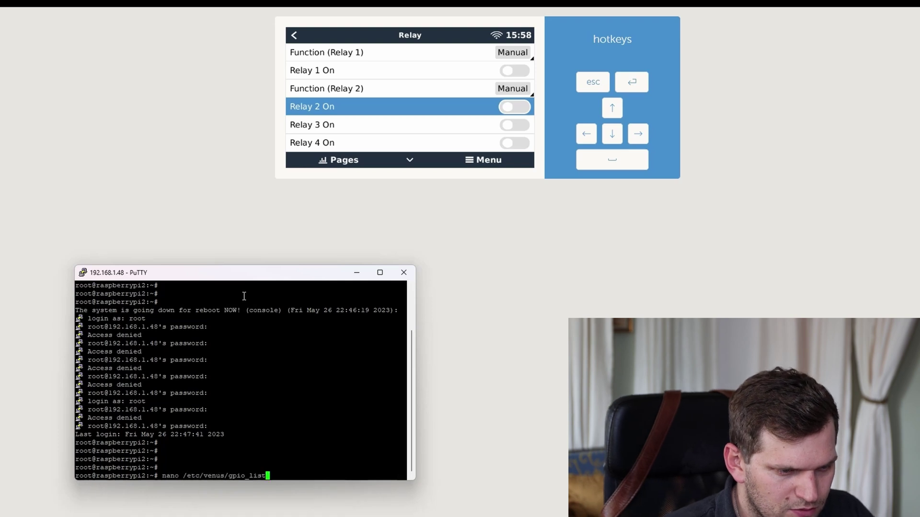
pyautogui.press('Return')
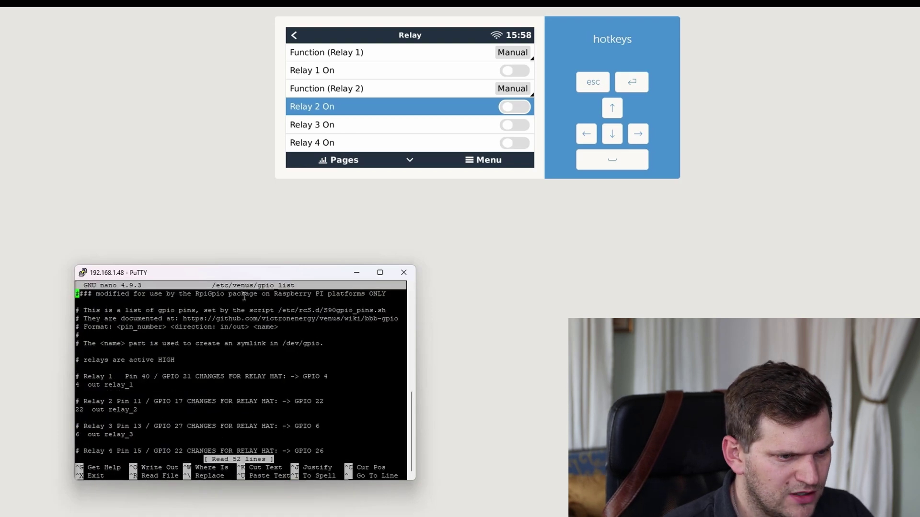
# Step: Comment out the '23 out relay_5' and '24 out relay_6' lines with #
pyautogui.press('Down')
pyautogui.press('Down')
pyautogui.press('Down')
pyautogui.press('Down')
pyautogui.press('Down')
pyautogui.press('Down')
pyautogui.press('Down')
pyautogui.press('Down')
pyautogui.press('Down')
pyautogui.press('Down')
pyautogui.press('Down')
pyautogui.press('Down')
pyautogui.press('Down')
pyautogui.press('Down')
pyautogui.press('Down')
pyautogui.press('Down')
pyautogui.press('Down')
pyautogui.press('Down')
pyautogui.press('Down')
pyautogui.press('Down')
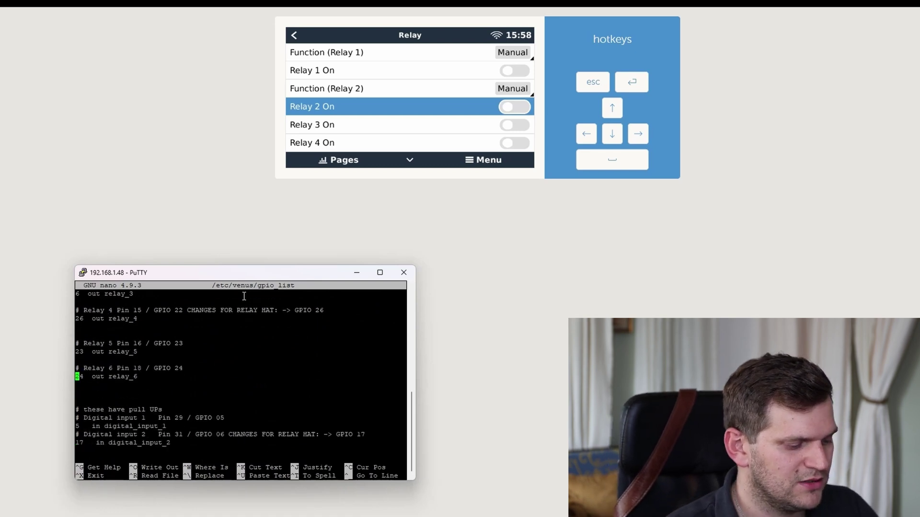
pyautogui.write('#')
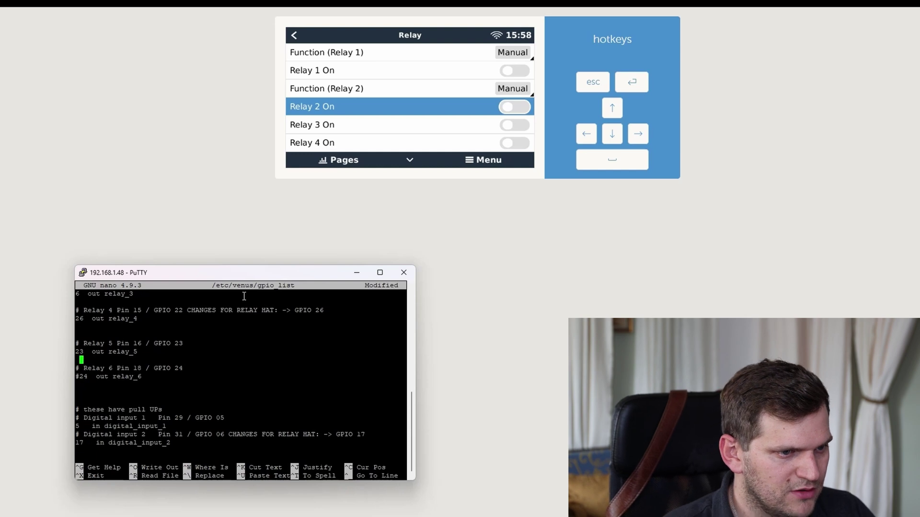
pyautogui.write('#')
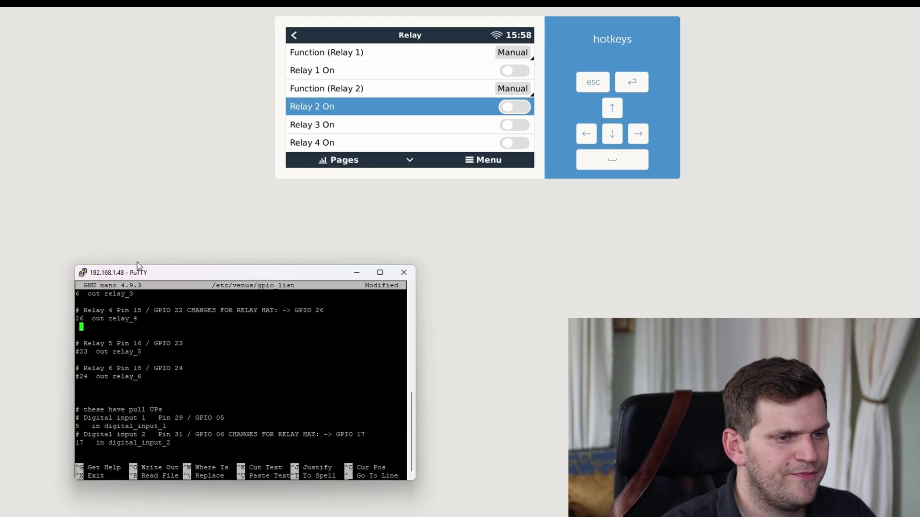
pyautogui.scroll(4, 236, 390)
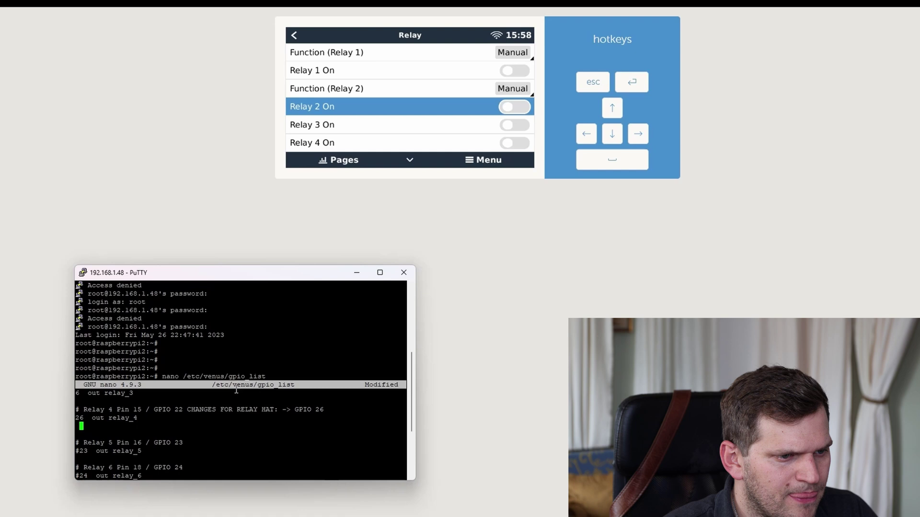
pyautogui.press('Up')
pyautogui.press('Up')
pyautogui.press('Up')
pyautogui.press('Up')
pyautogui.press('Up')
pyautogui.press('Up')
pyautogui.press('Up')
pyautogui.press('Up')
pyautogui.press('Up')
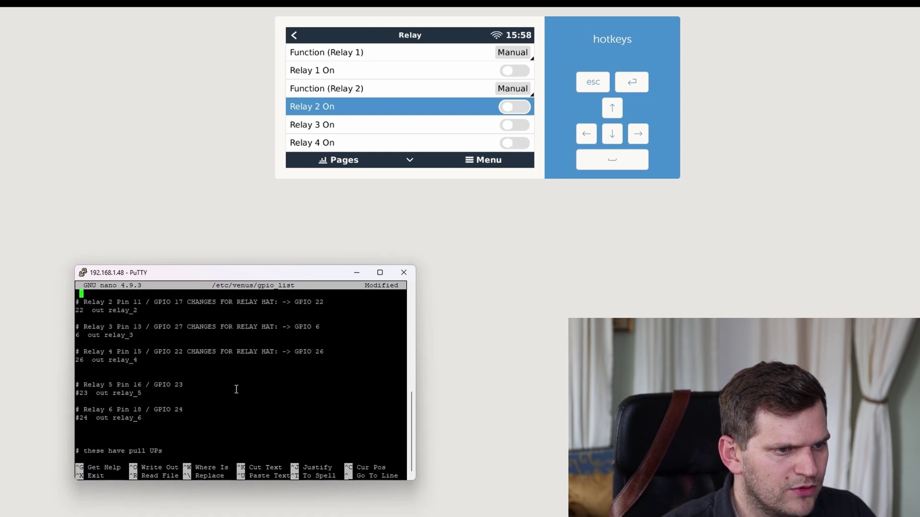
pyautogui.press('Up')
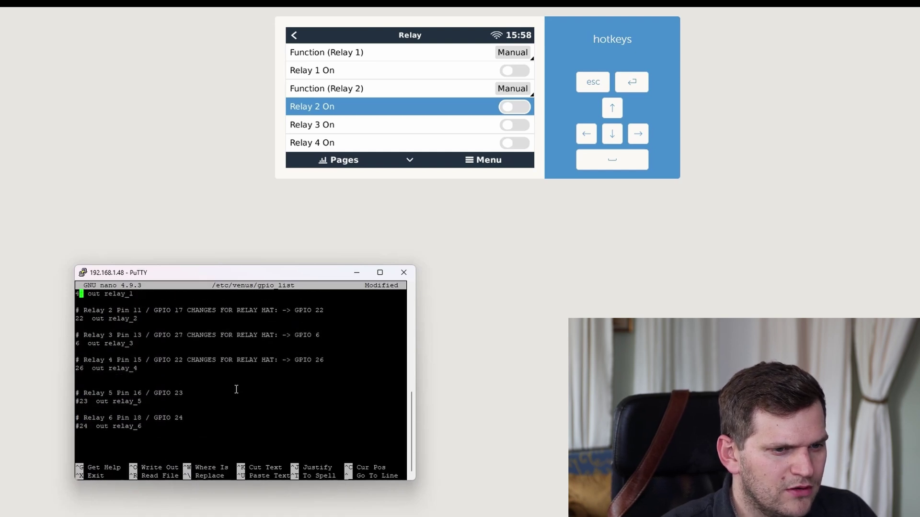
pyautogui.press('Up')
pyautogui.press('Up')
pyautogui.press('Up')
pyautogui.press('Up')
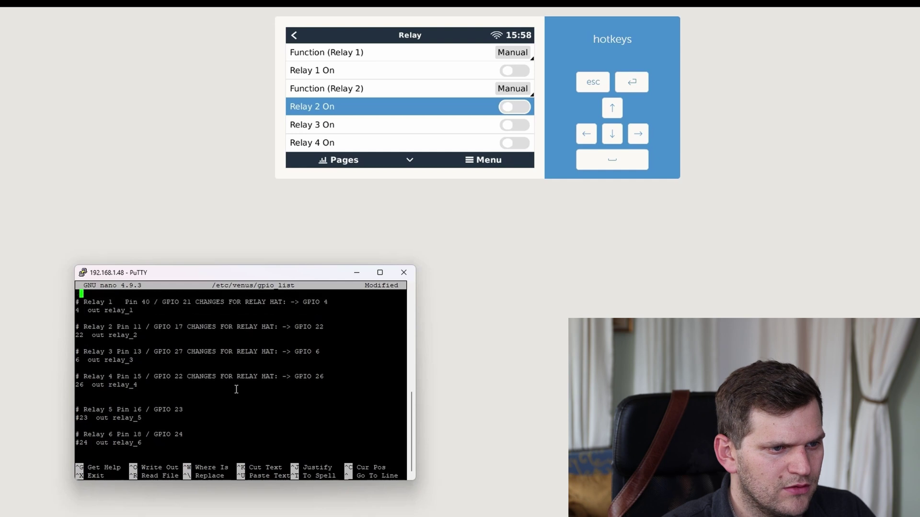
# Step: Save gpio_list and exit nano back to the root shell prompt
pyautogui.hotkey('ctrl', 'o')
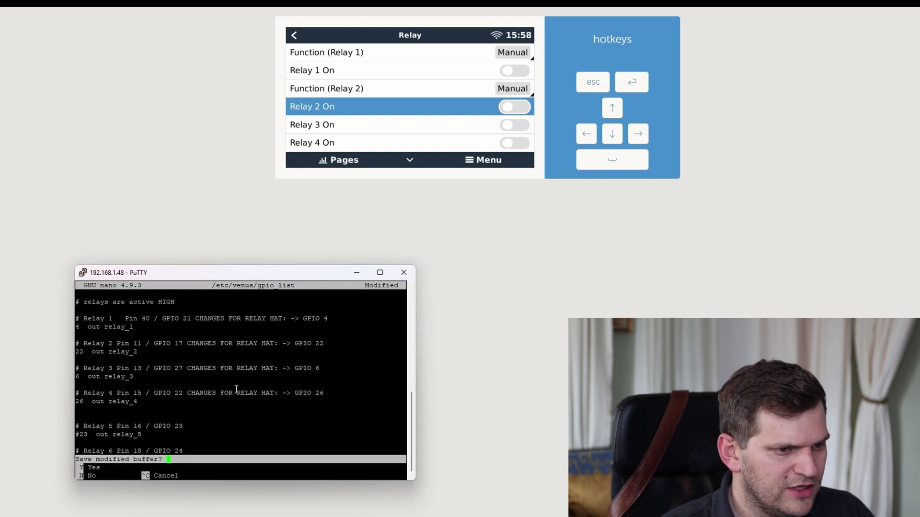
pyautogui.press('Return')
pyautogui.hotkey('ctrl', 'x')
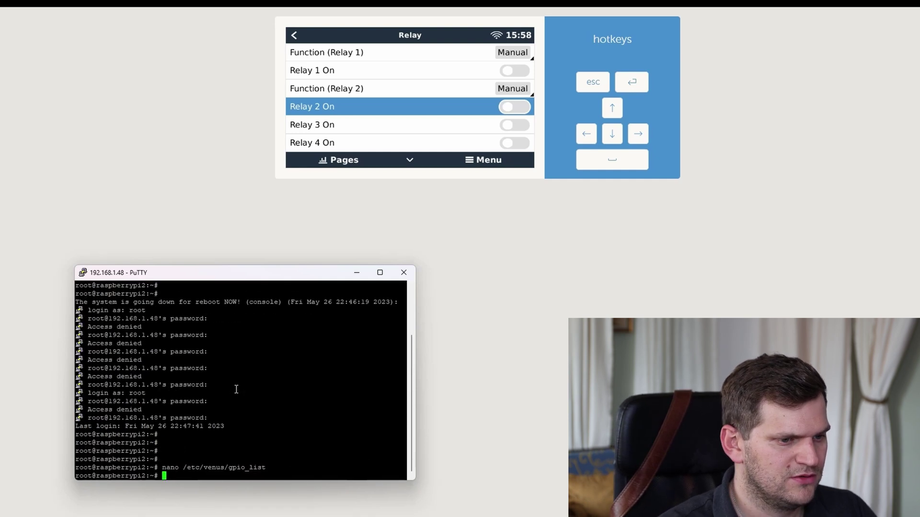
pyautogui.press('Return')
pyautogui.press('Return')
pyautogui.press('Return')
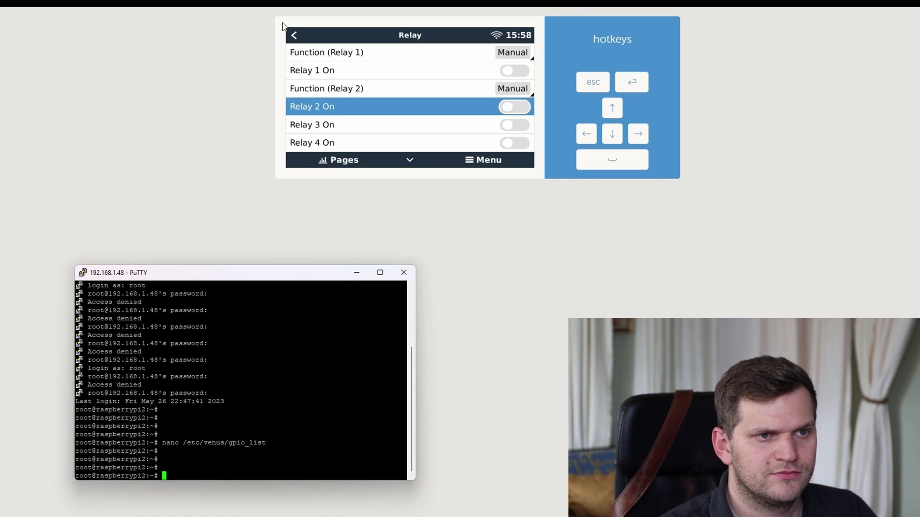
# Step: Open the Relay overview, reboot the Pi with 'reboot' in PuTTY, then reconnect
pyautogui.click(292, 33)
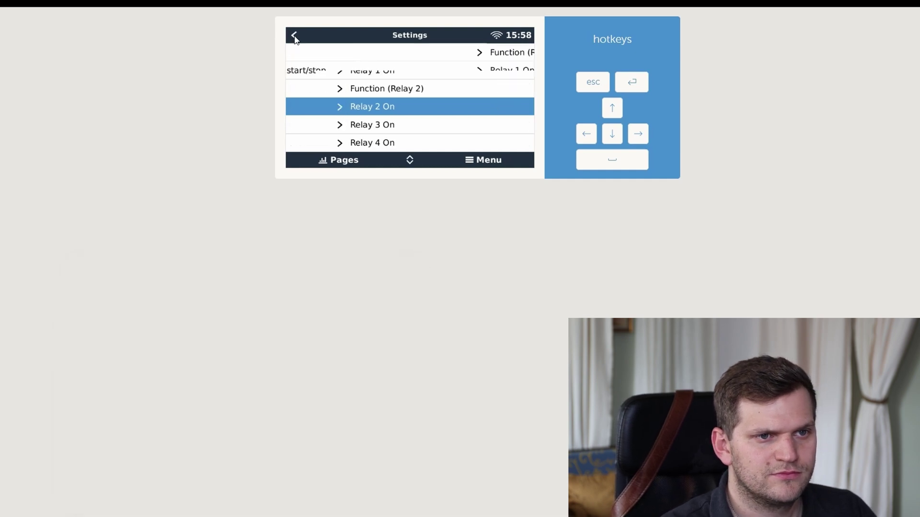
pyautogui.click(345, 162)
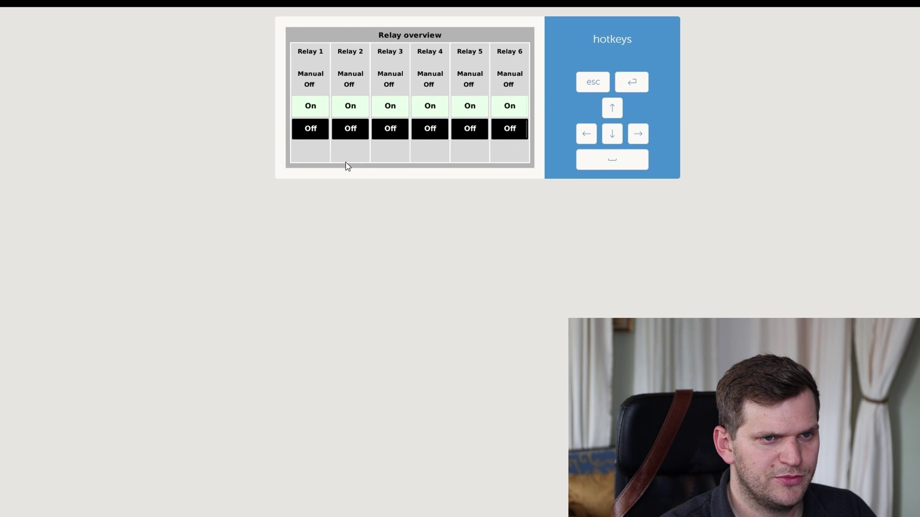
pyautogui.hotkey('alt', 'Tab')
pyautogui.write('r')
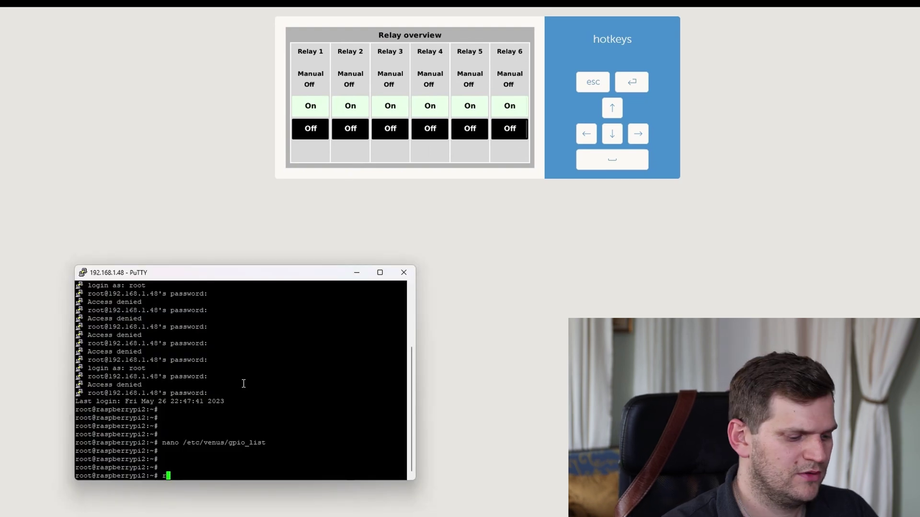
pyautogui.write('eboot')
pyautogui.press('Return')
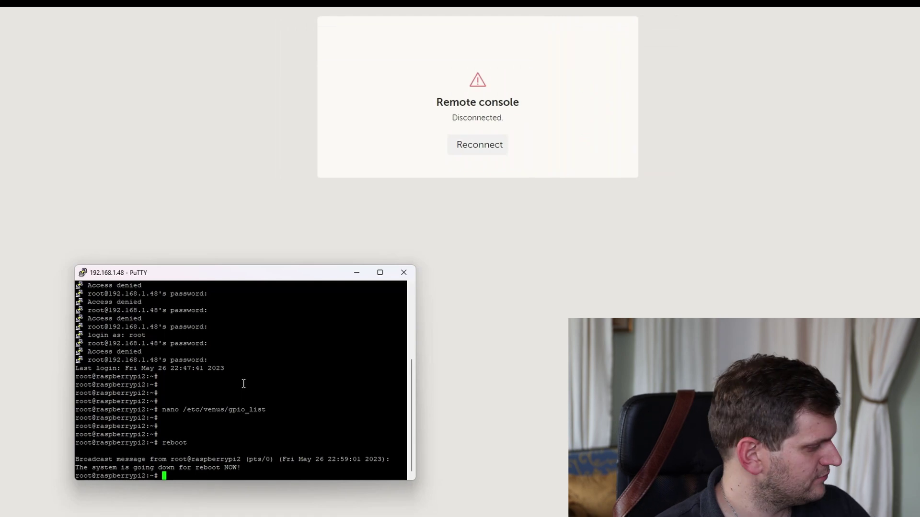
pyautogui.hotkey('alt', 'Tab')
pyautogui.click(484, 154)
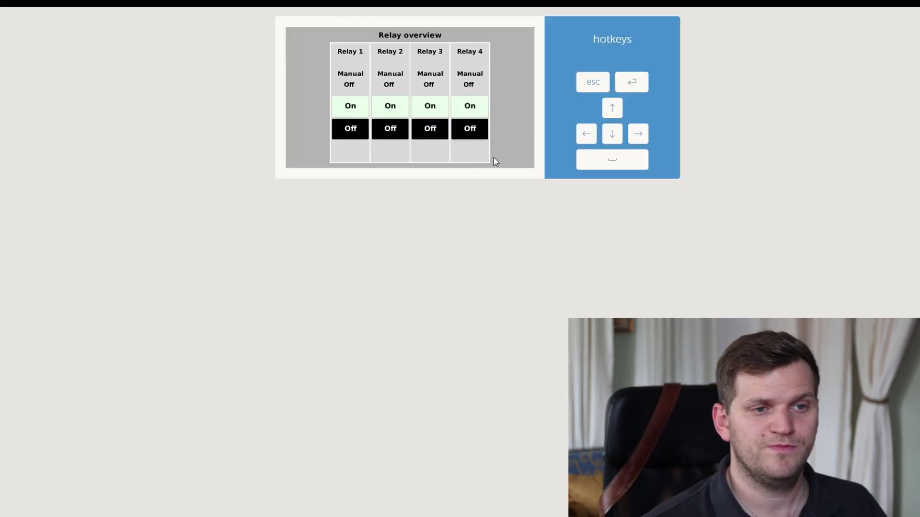